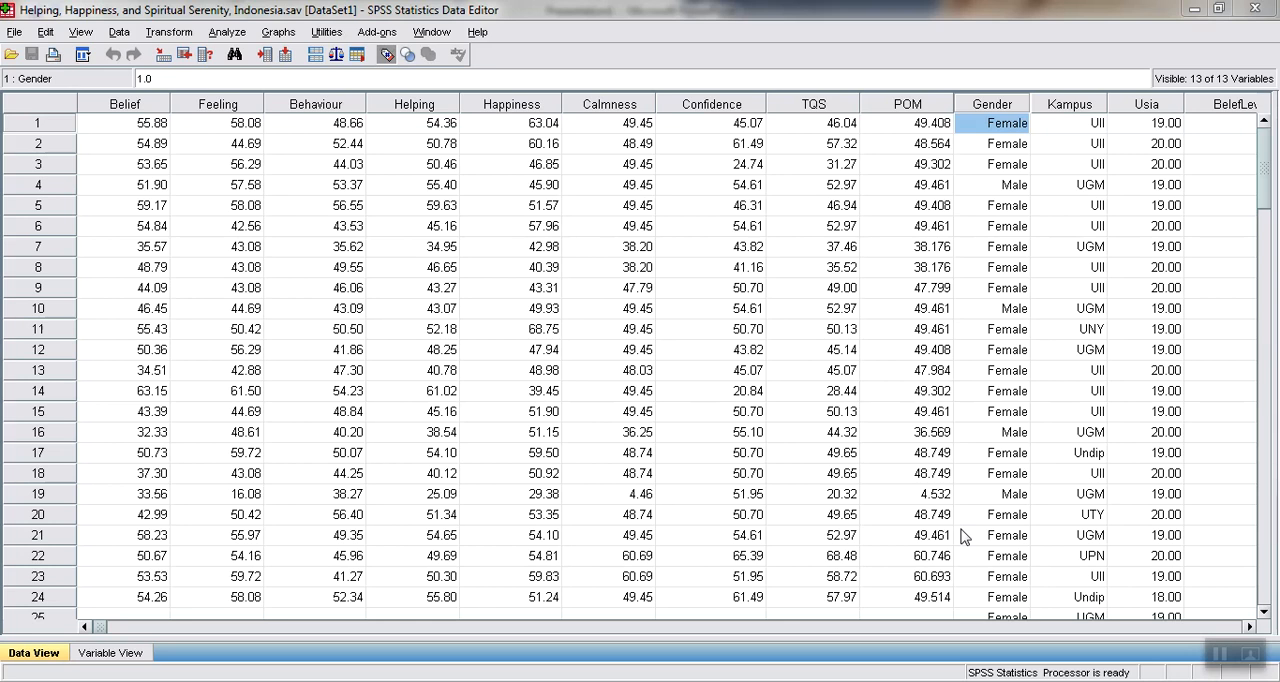
Set up an Independent-Samples T Test and clear the existing Happiness test variable and Gender grouping variable
click(231, 34)
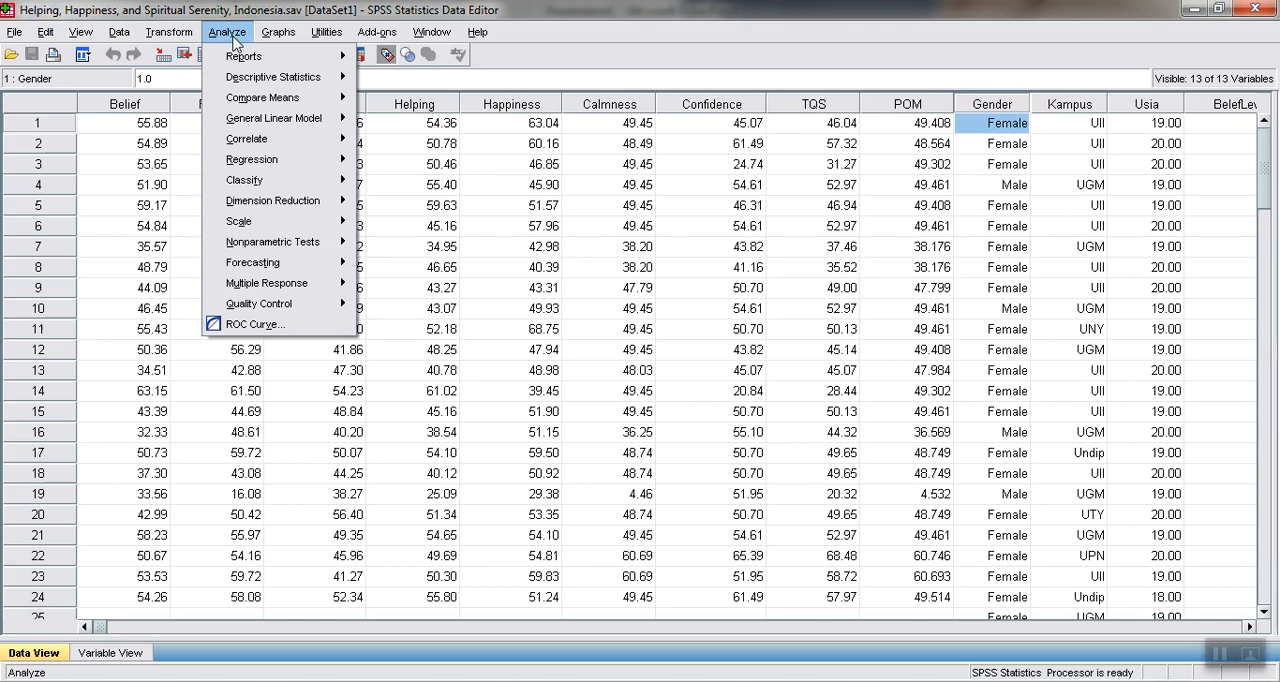
mouse_move(256, 79)
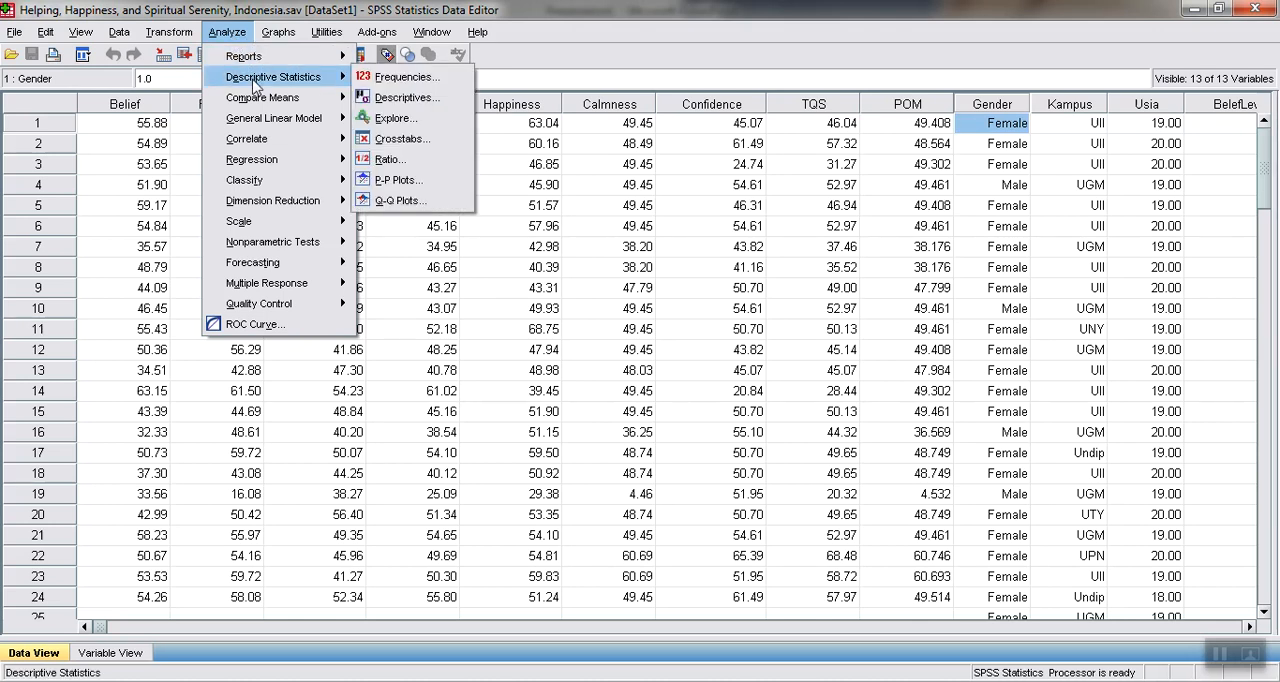
mouse_move(265, 102)
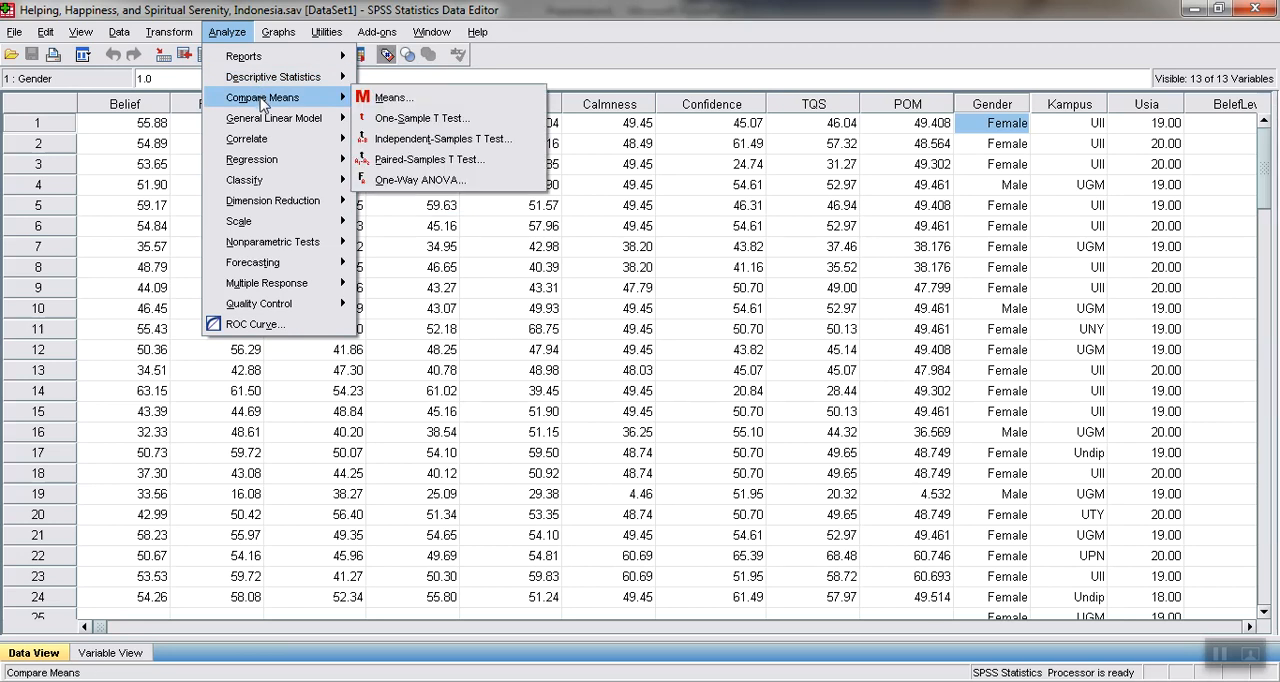
click(400, 143)
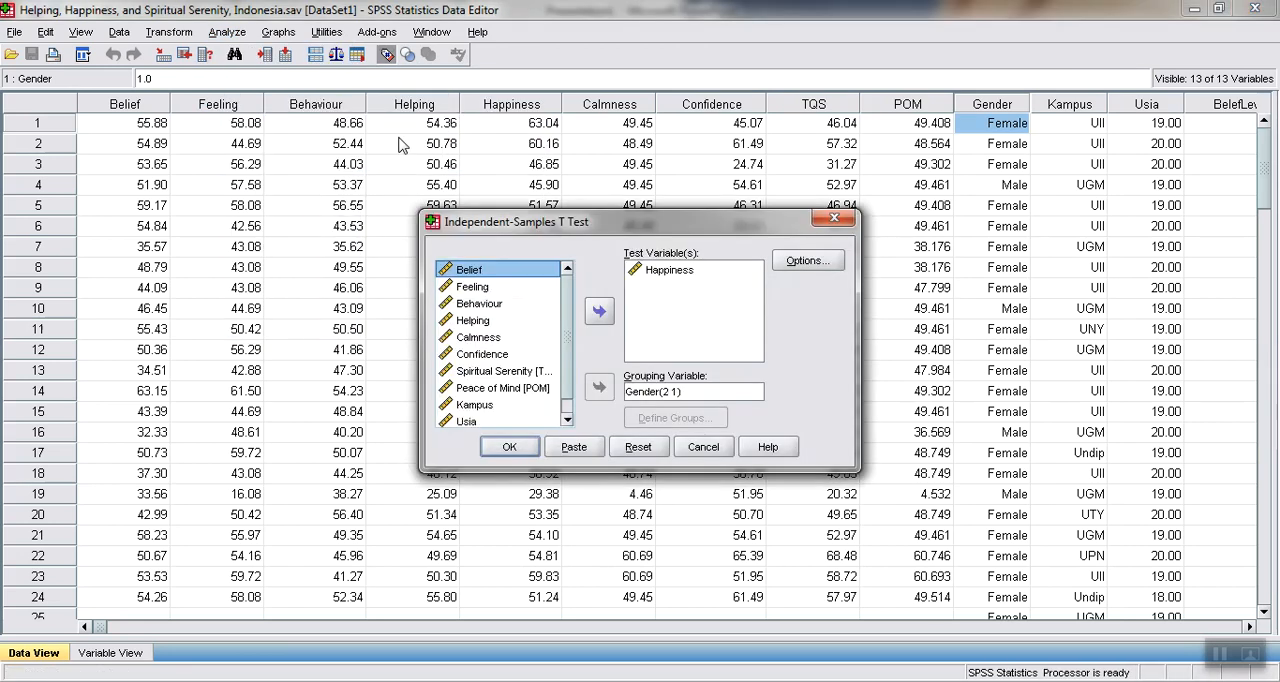
click(668, 270)
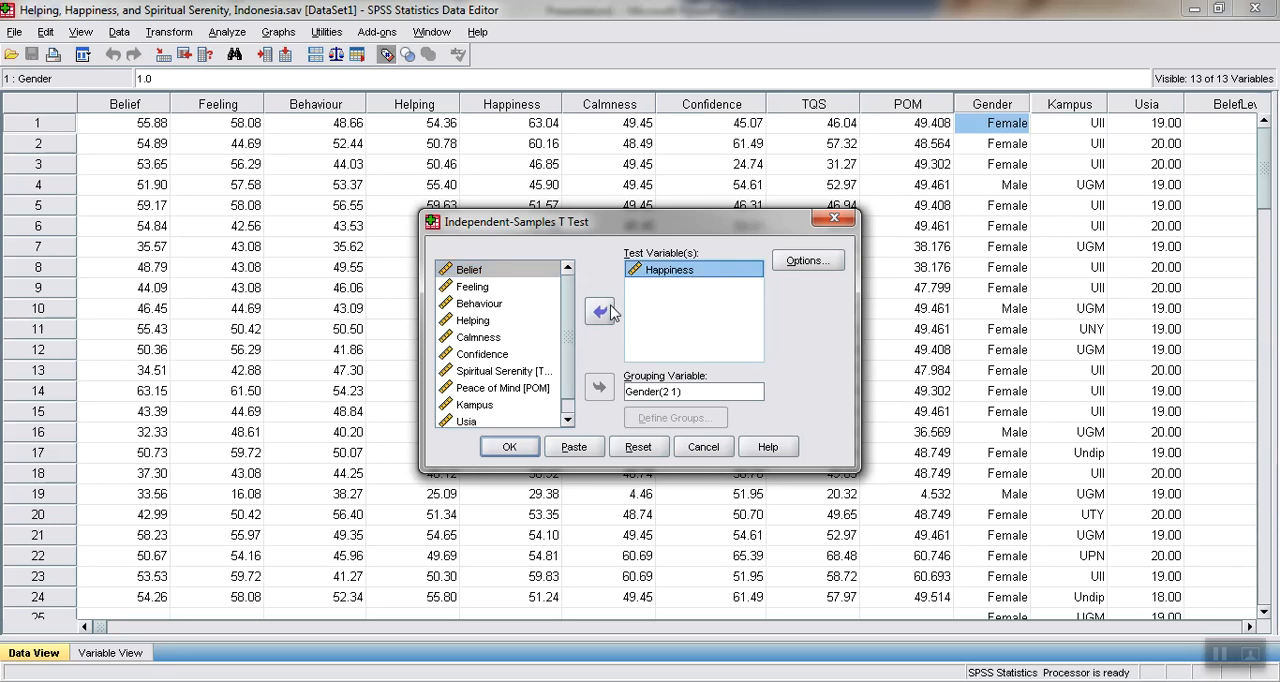
click(605, 311)
click(658, 390)
click(599, 388)
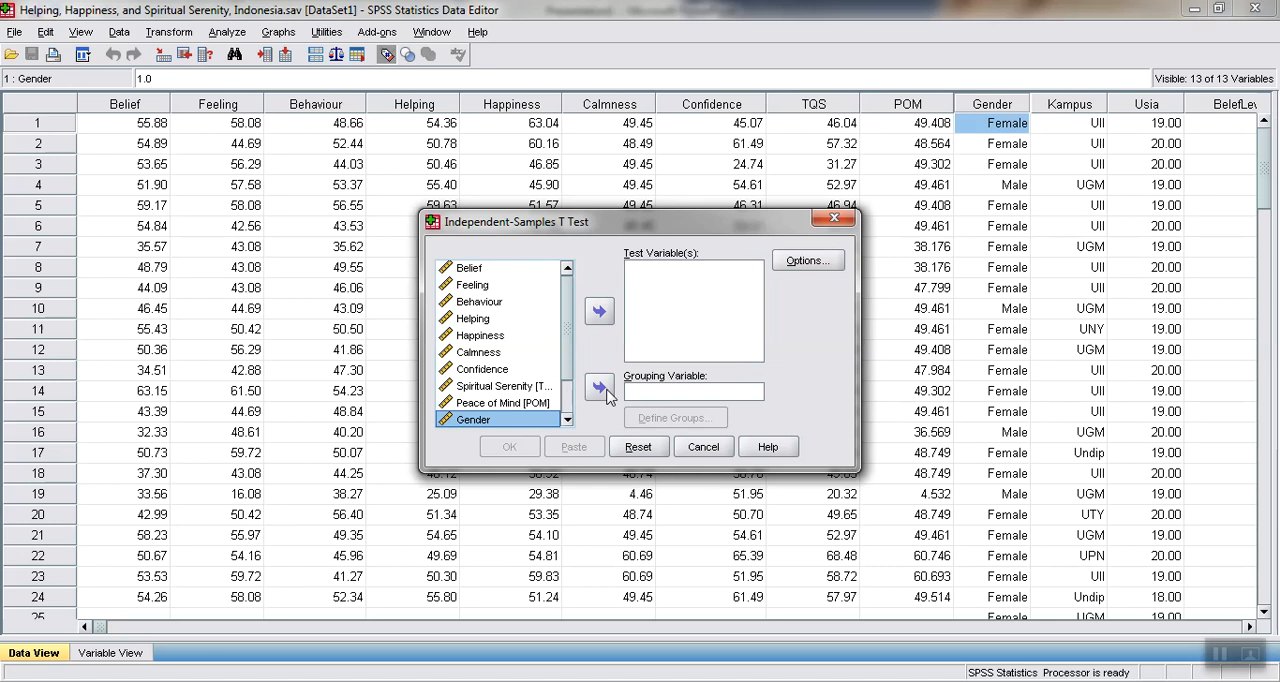
Assign Happiness as the test variable and Gender as the grouping variable
click(500, 338)
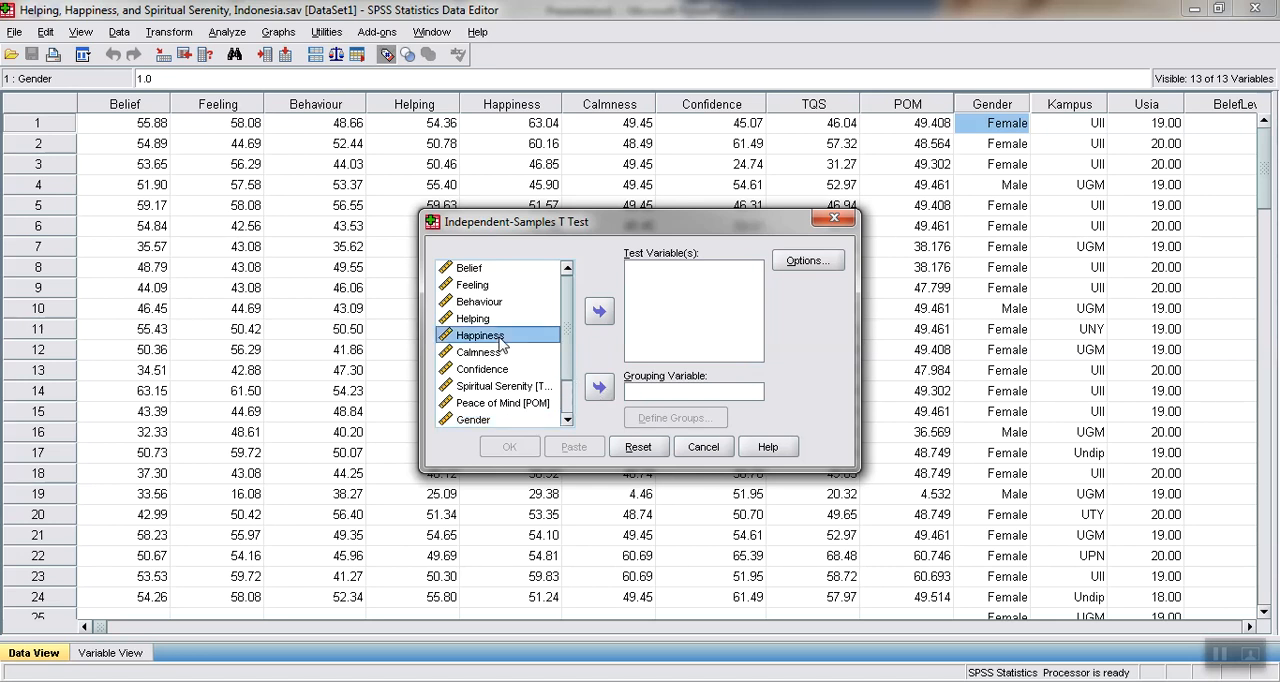
click(598, 313)
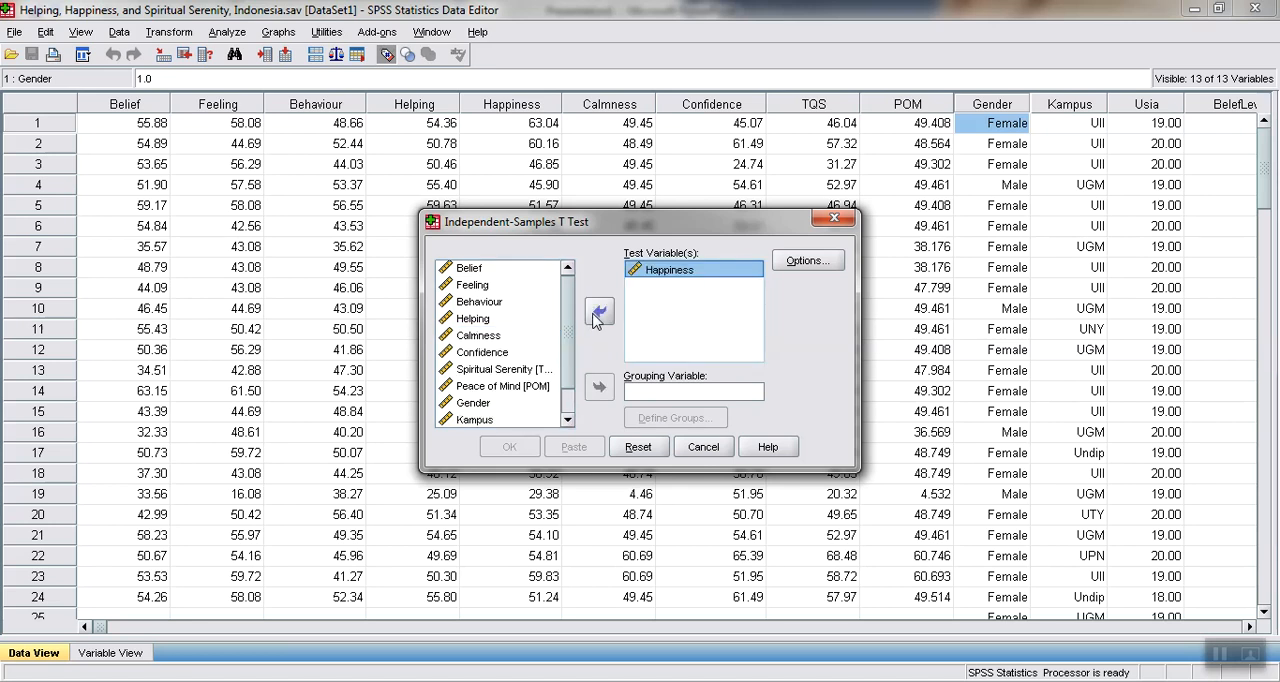
click(484, 404)
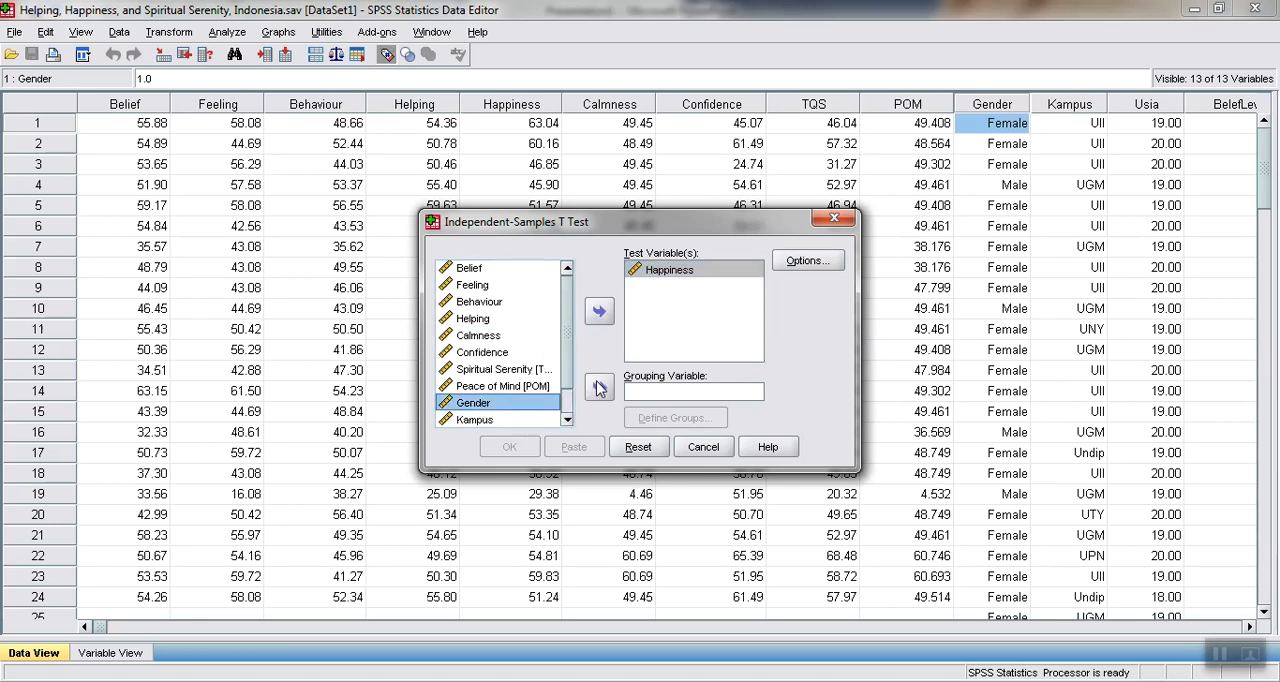
click(598, 388)
click(655, 419)
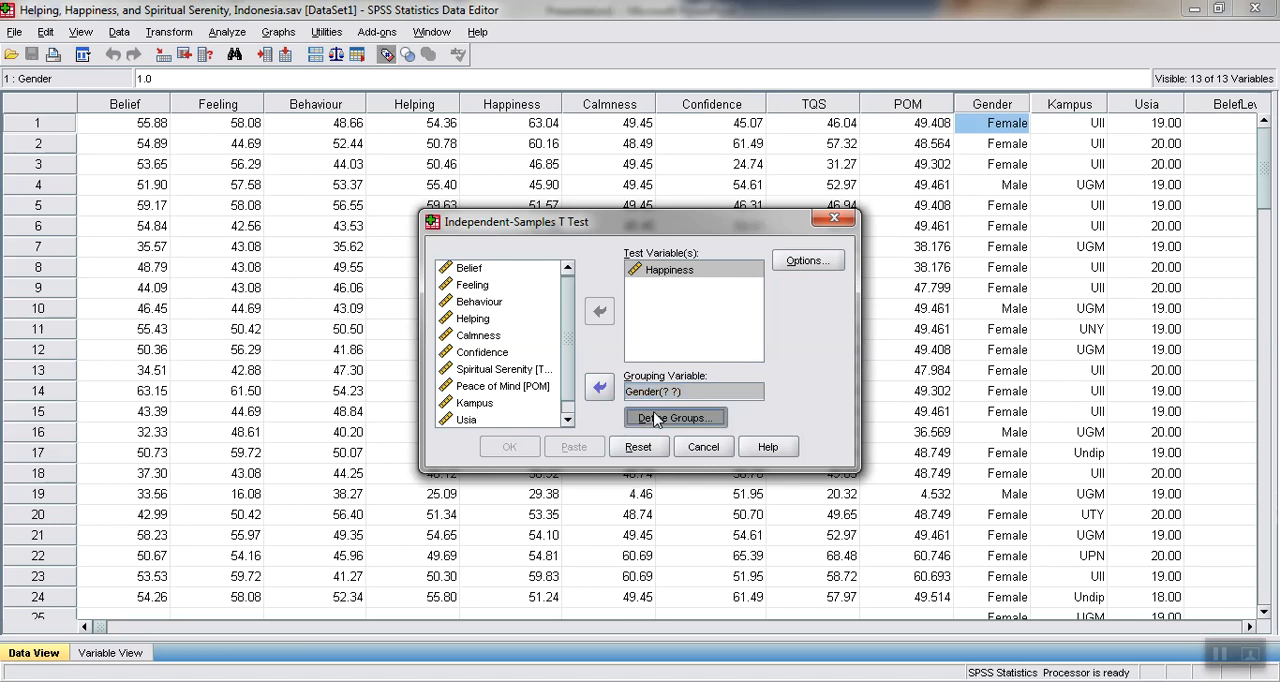
click(646, 322)
key(BackSpace)
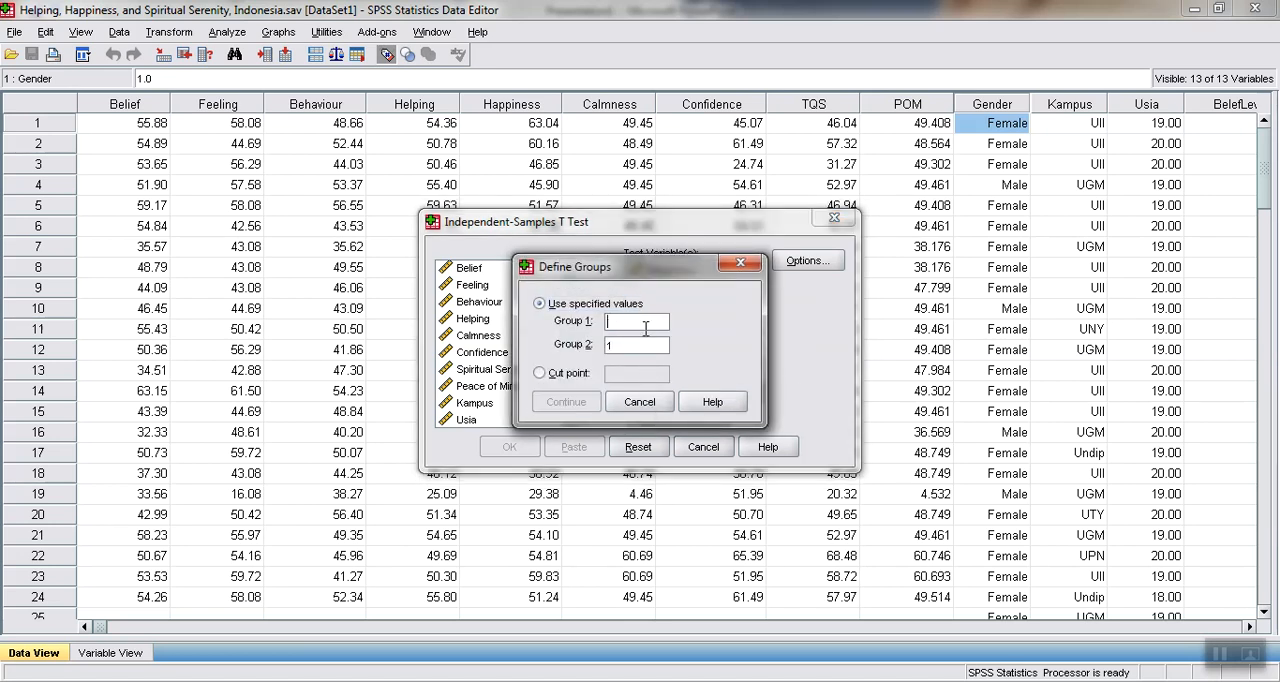
click(740, 263)
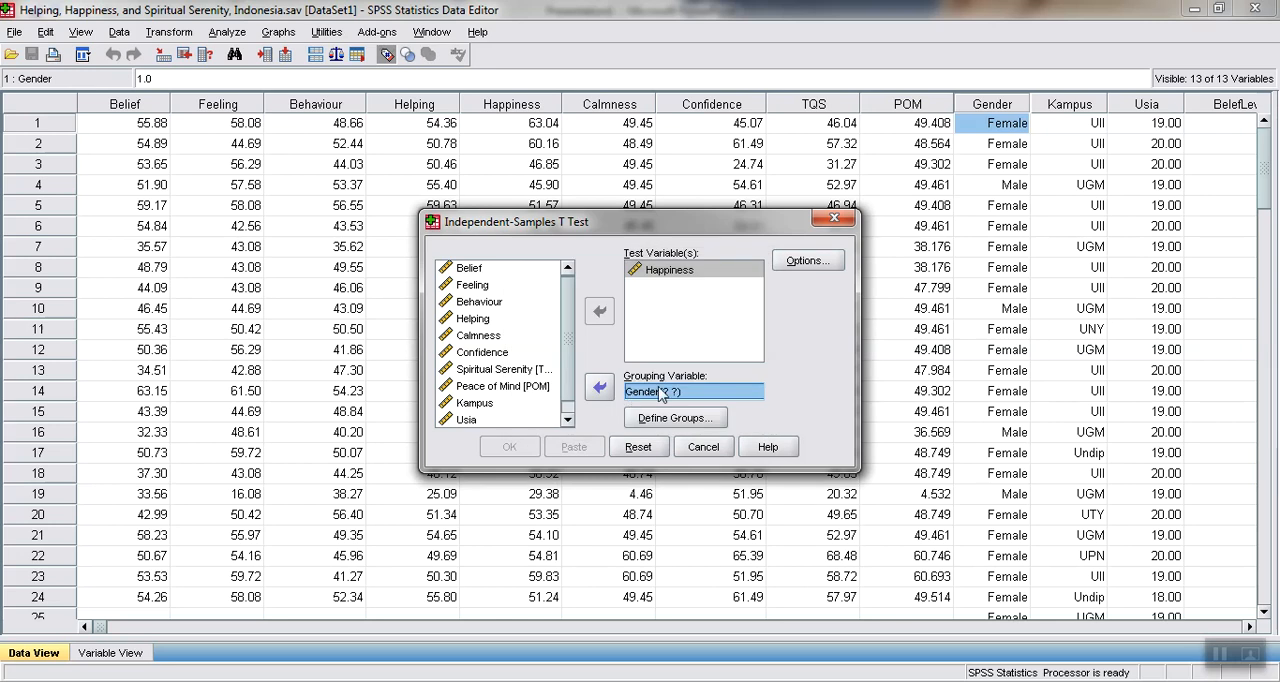
Define the Gender groups with specified values, using 2 for Group 1 and 1 for Group 2
click(663, 418)
click(631, 322)
key(BackSpace)
click(629, 343)
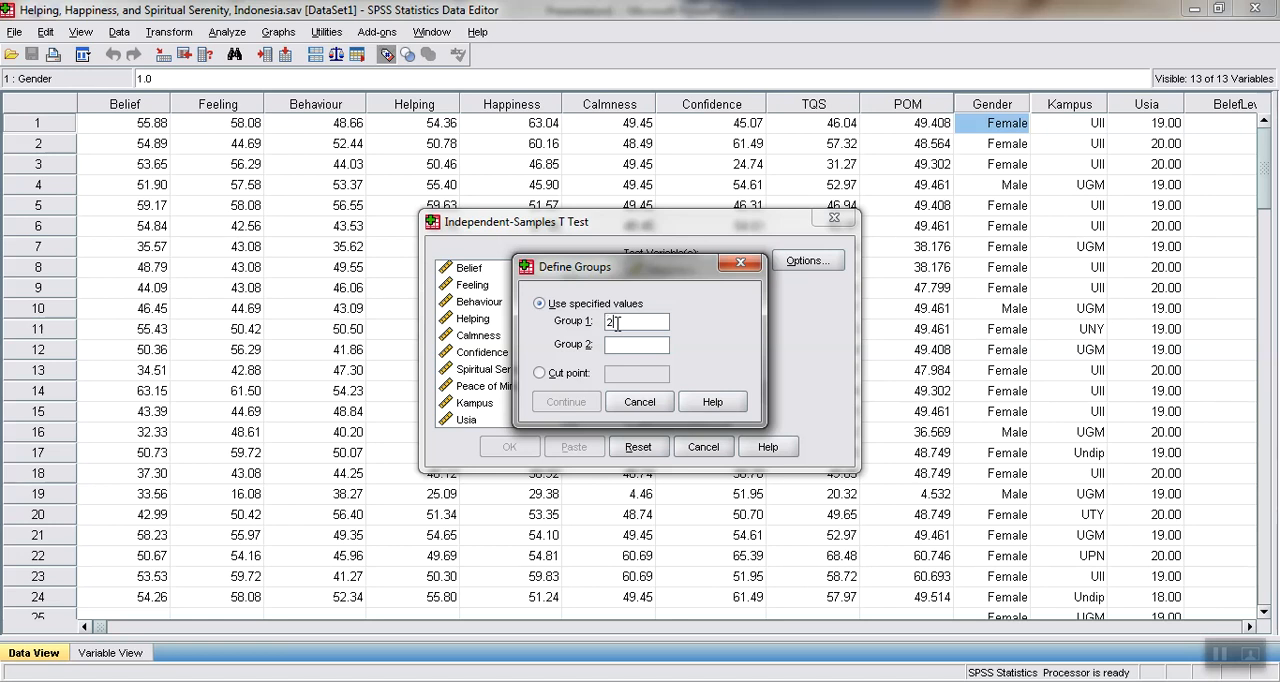
click(616, 345)
text(1)
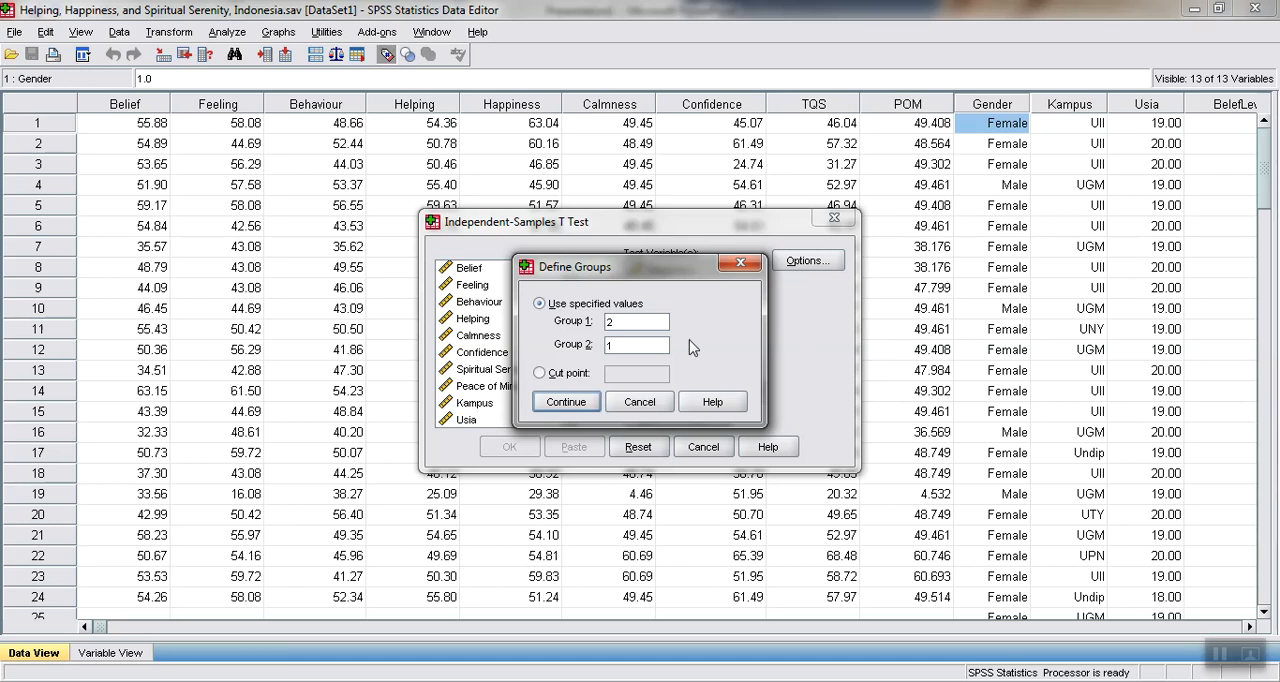
Try other group codes for Gender, with 1 for Group 1 and 3 for Group 2
click(649, 325)
key(BackSpace)
text(3)
key(BackSpace)
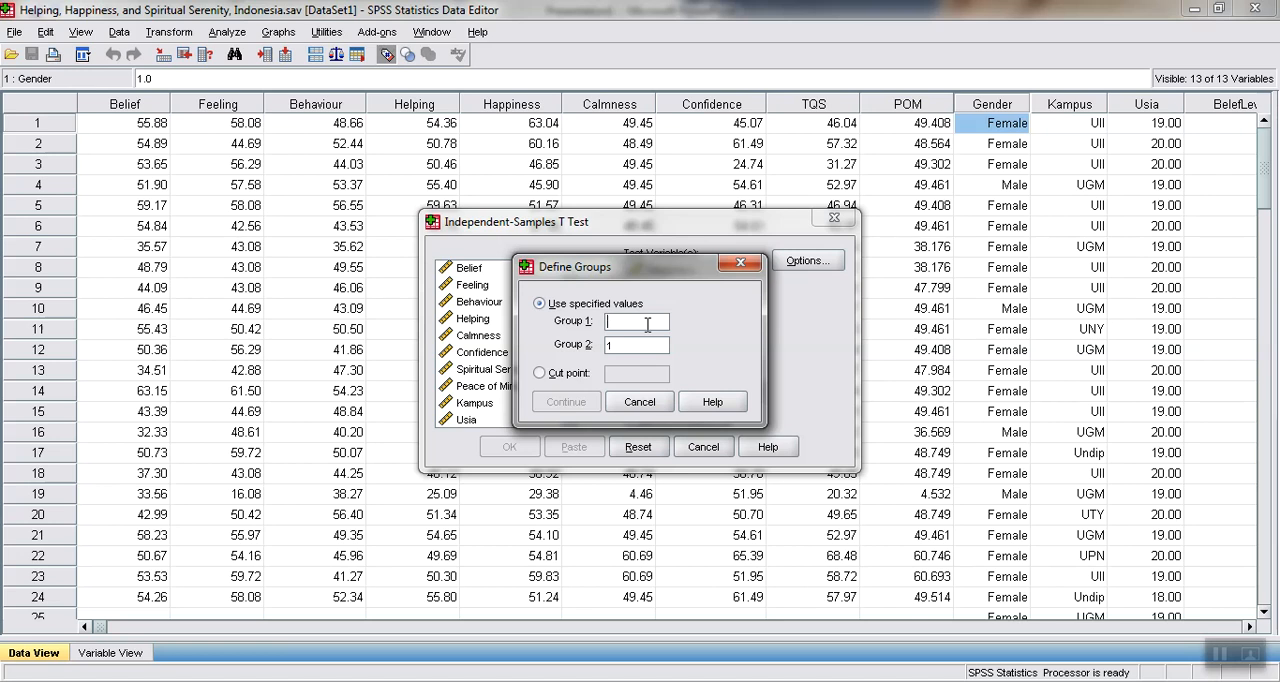
text(1)
key(BackSpace)
text(3)
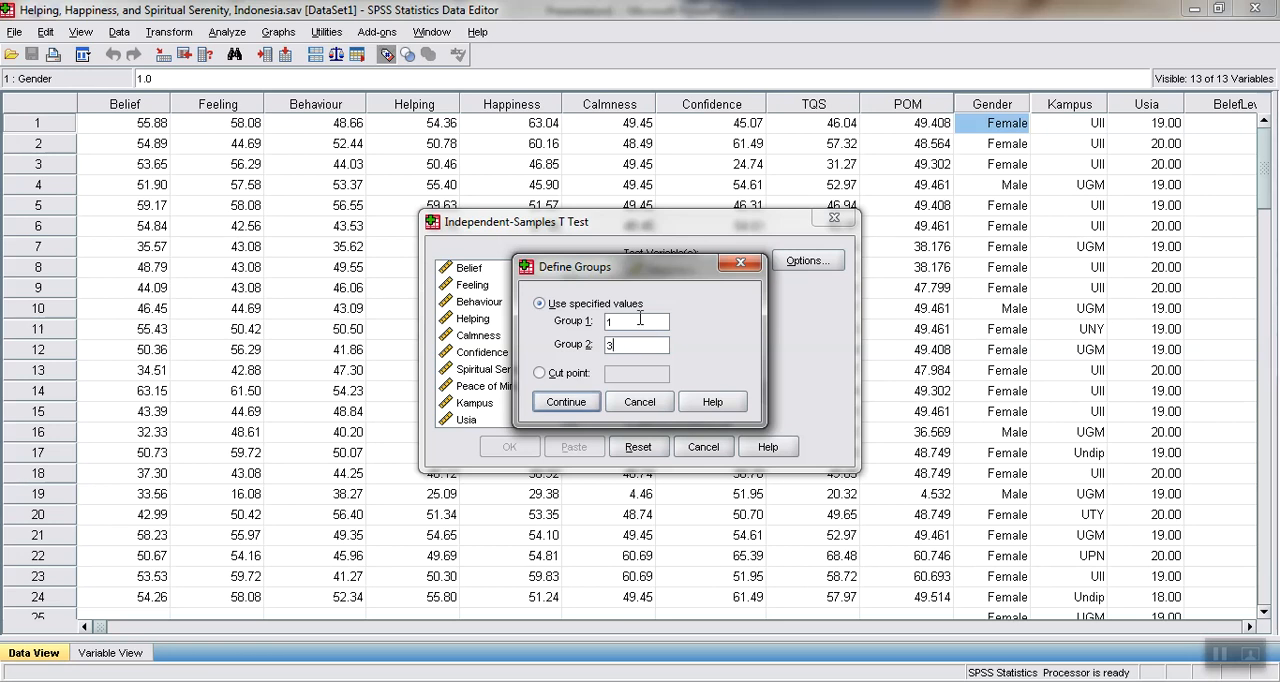
Set Group 1 to 2 and Group 2 to 1 for Gender, and run the t-test
click(639, 318)
key(BackSpace)
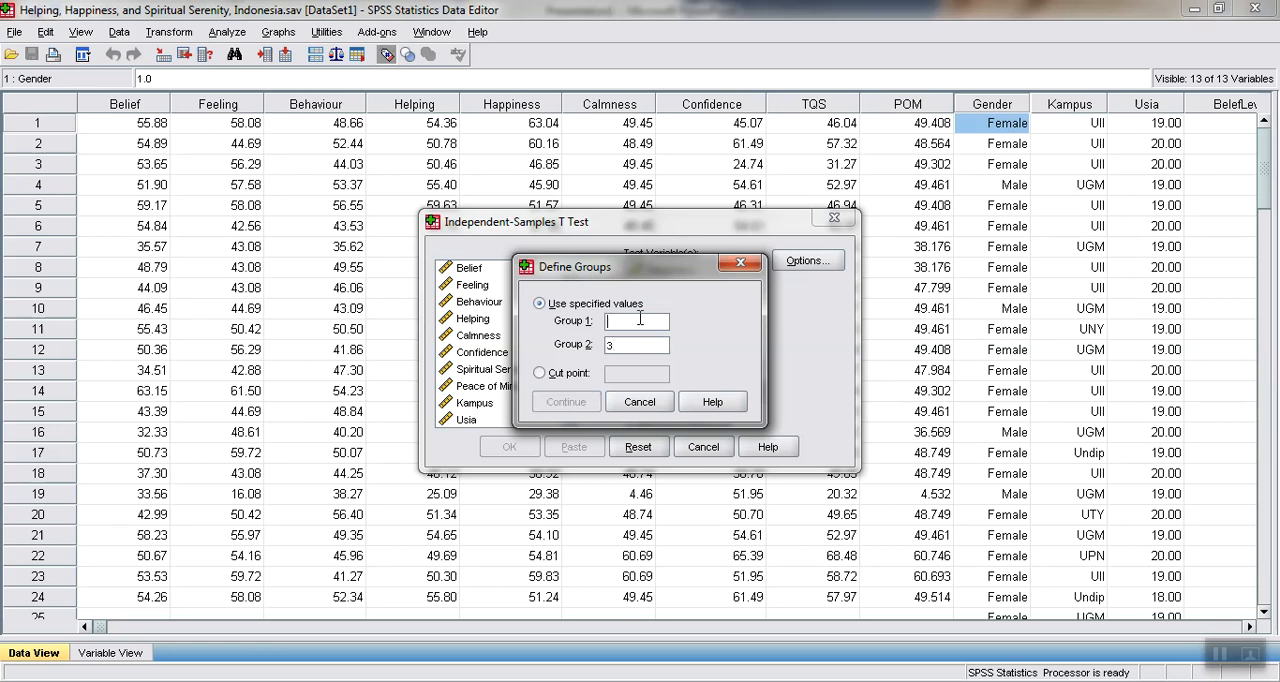
text(2)
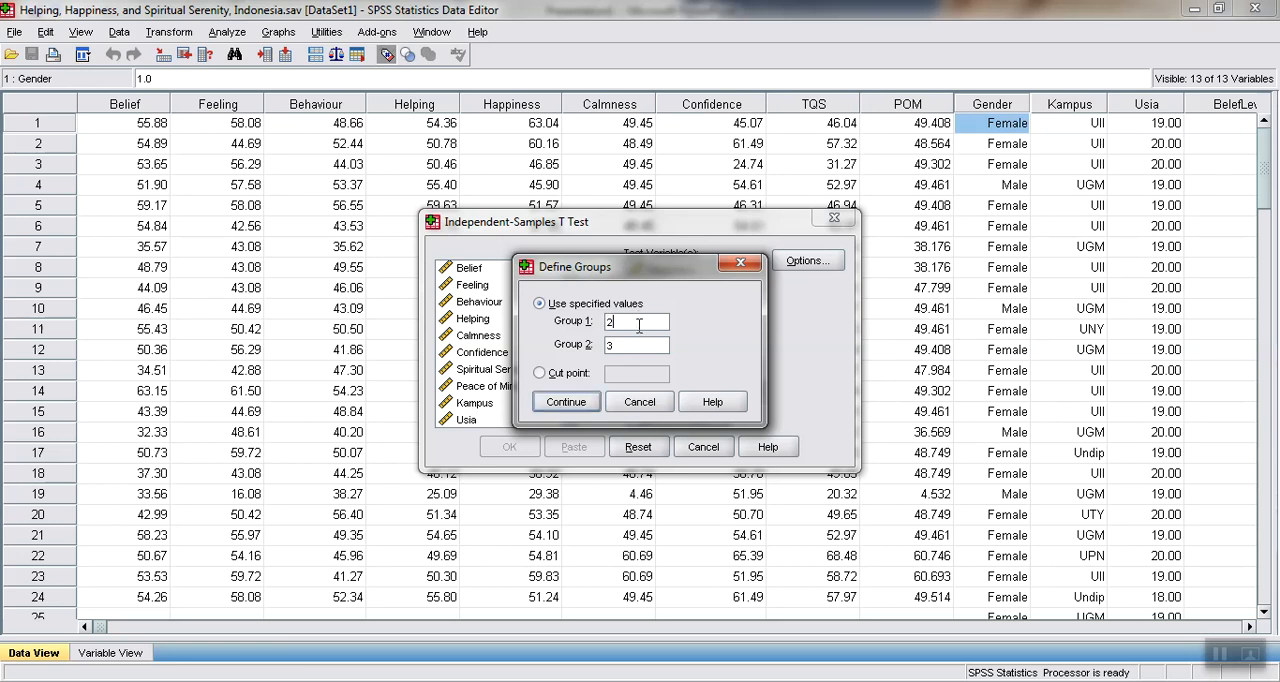
click(640, 343)
key(BackSpace)
text(1)
click(583, 402)
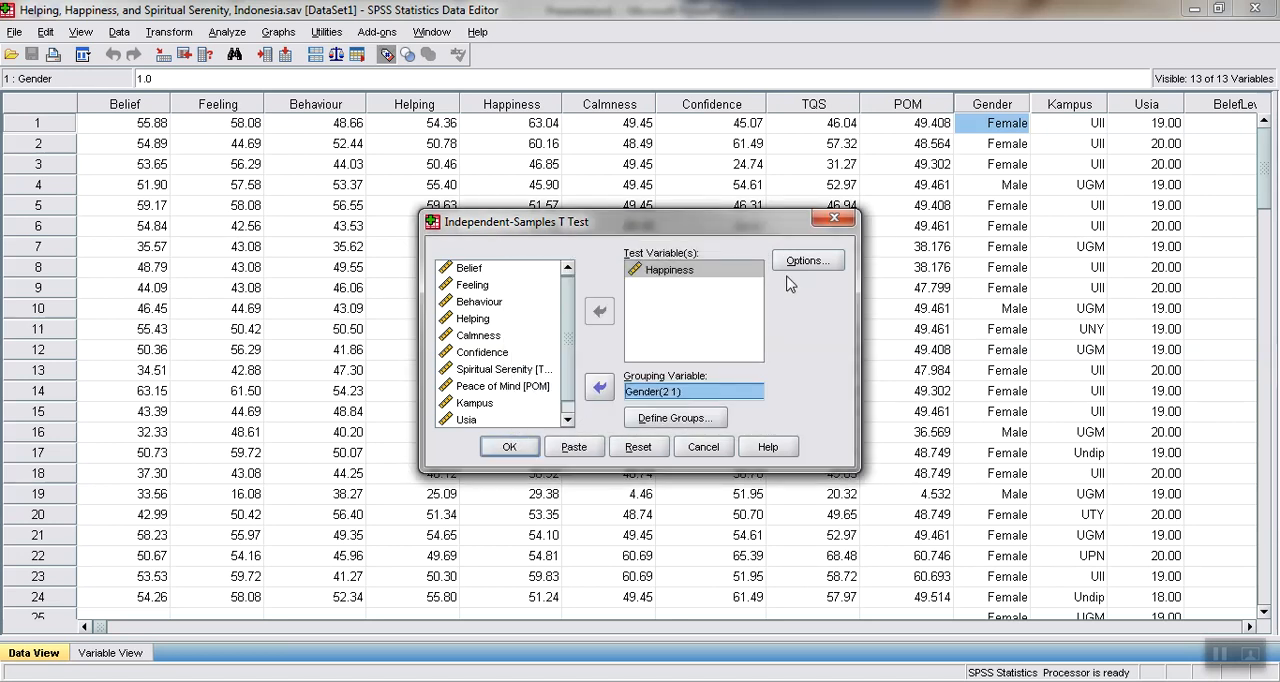
click(506, 447)
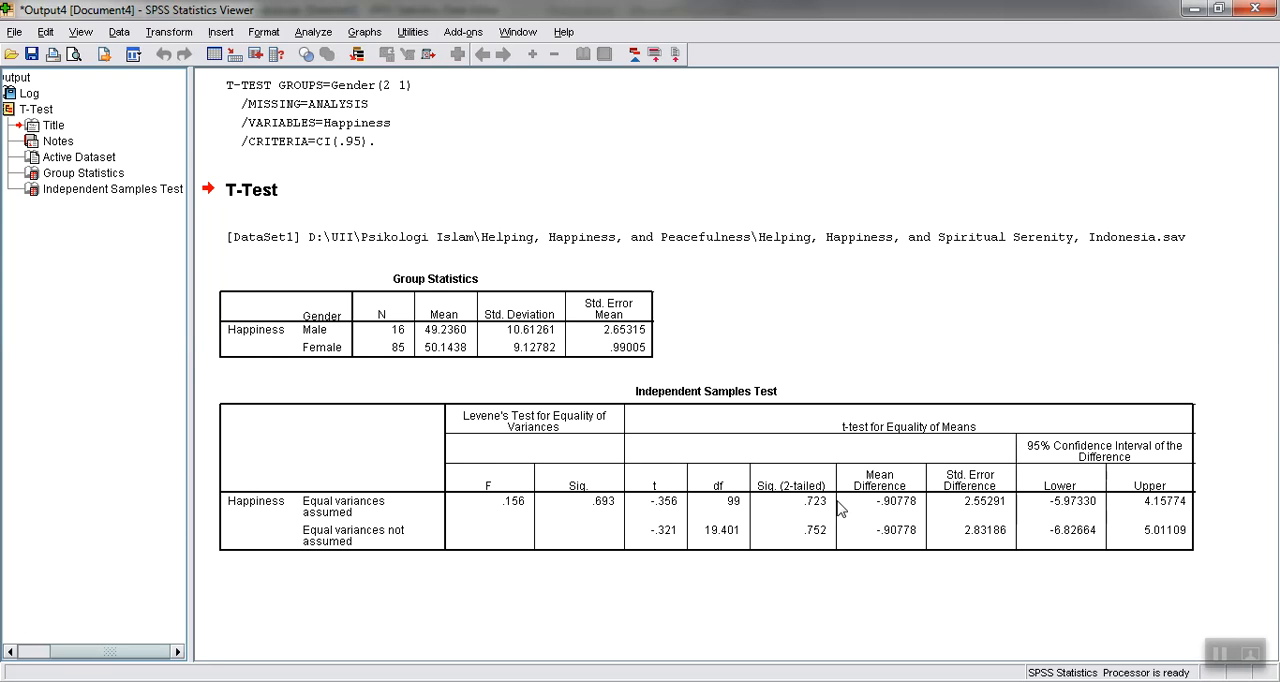
Return from the output to the data editor and look through the cases in the Usia column
click(1193, 11)
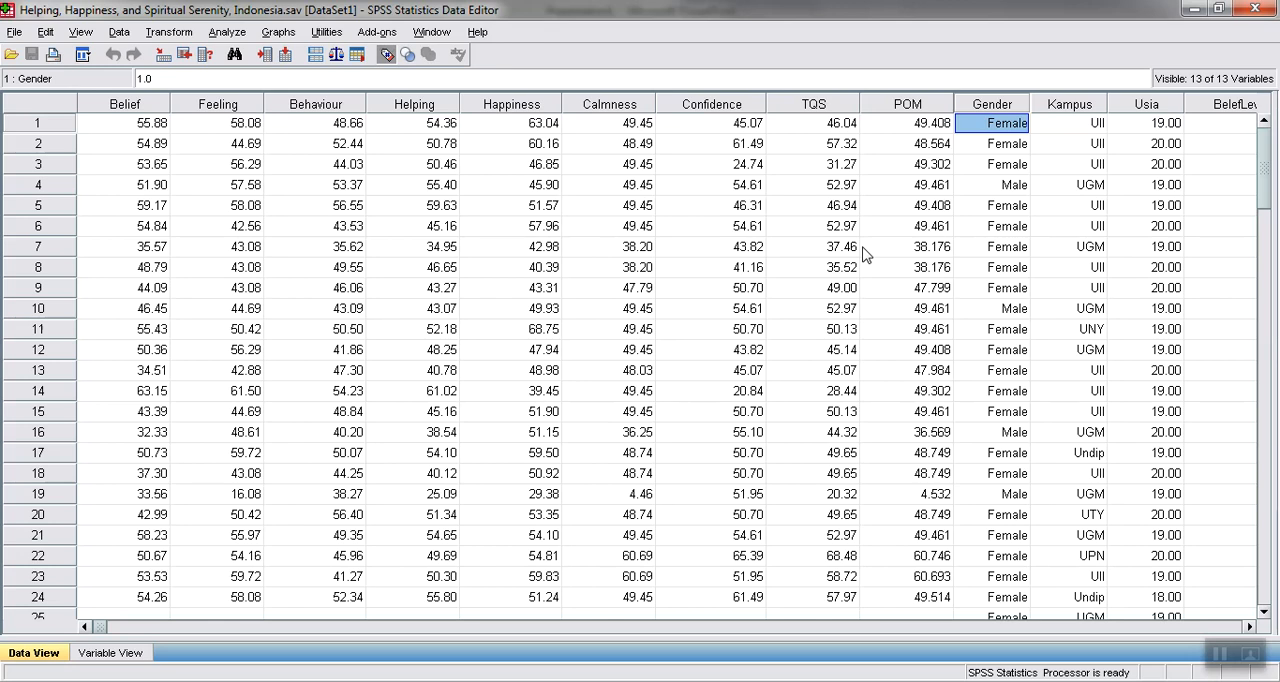
click(920, 190)
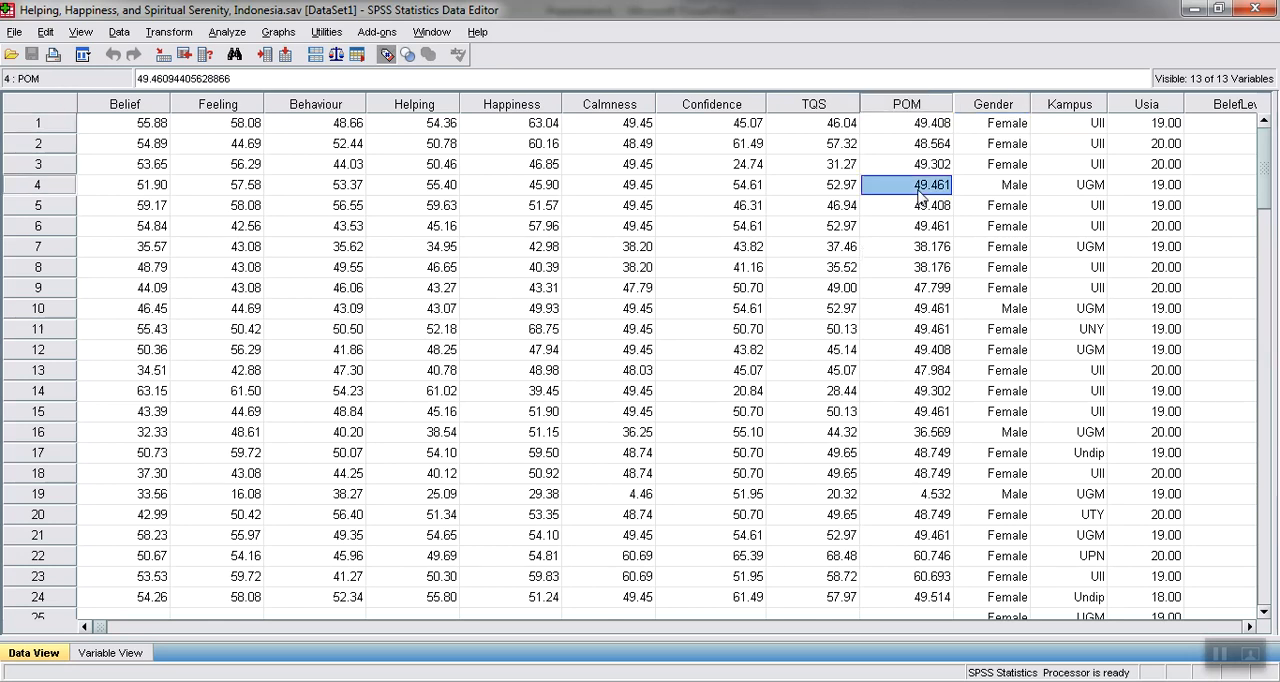
key(Right)
key(Right)
key(Right)
key(Down)
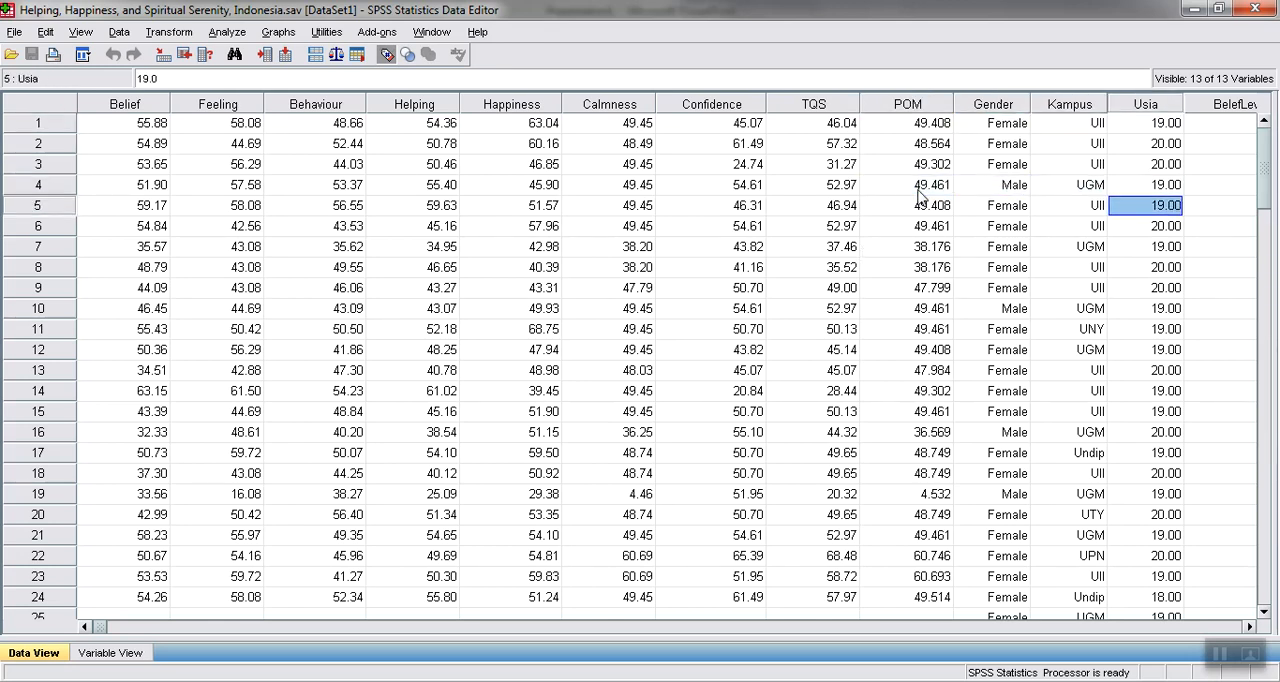
key(Page_Down)
key(Page_Down)
key(Page_Down)
key(Page_Down)
key(Page_Down)
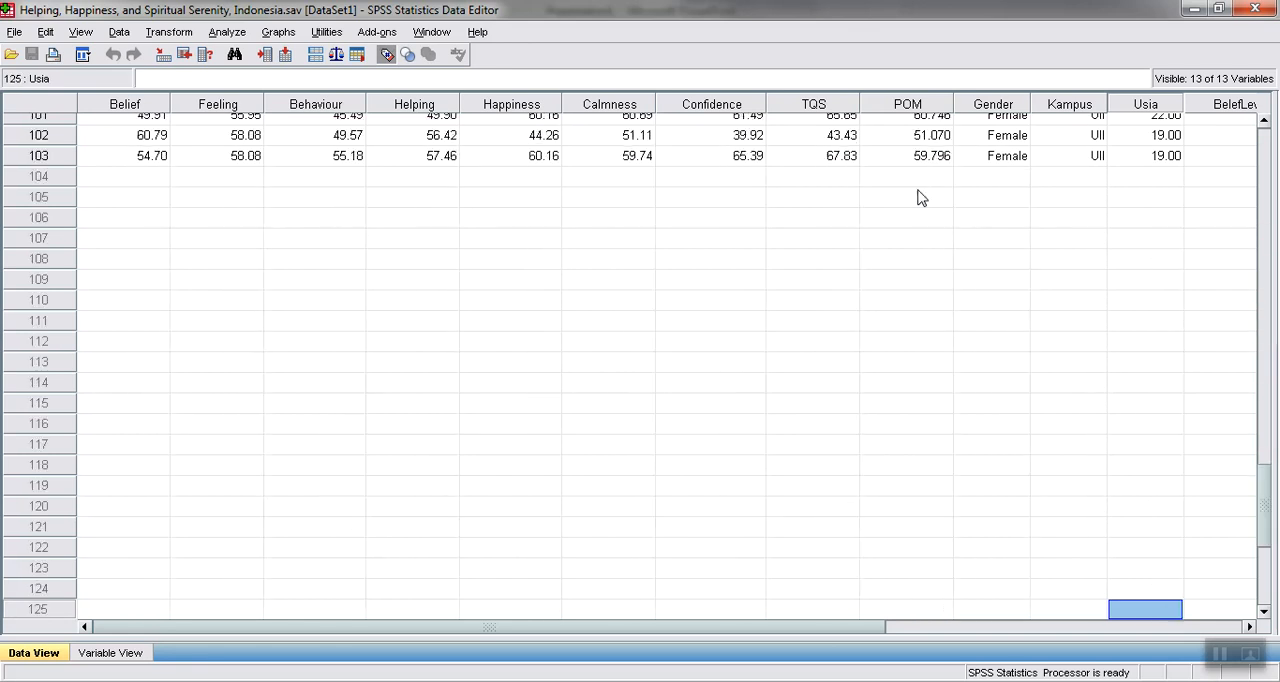
key(Page_Up)
key(Page_Up)
key(Page_Up)
key(Page_Up)
key(Page_Up)
key(Page_Up)
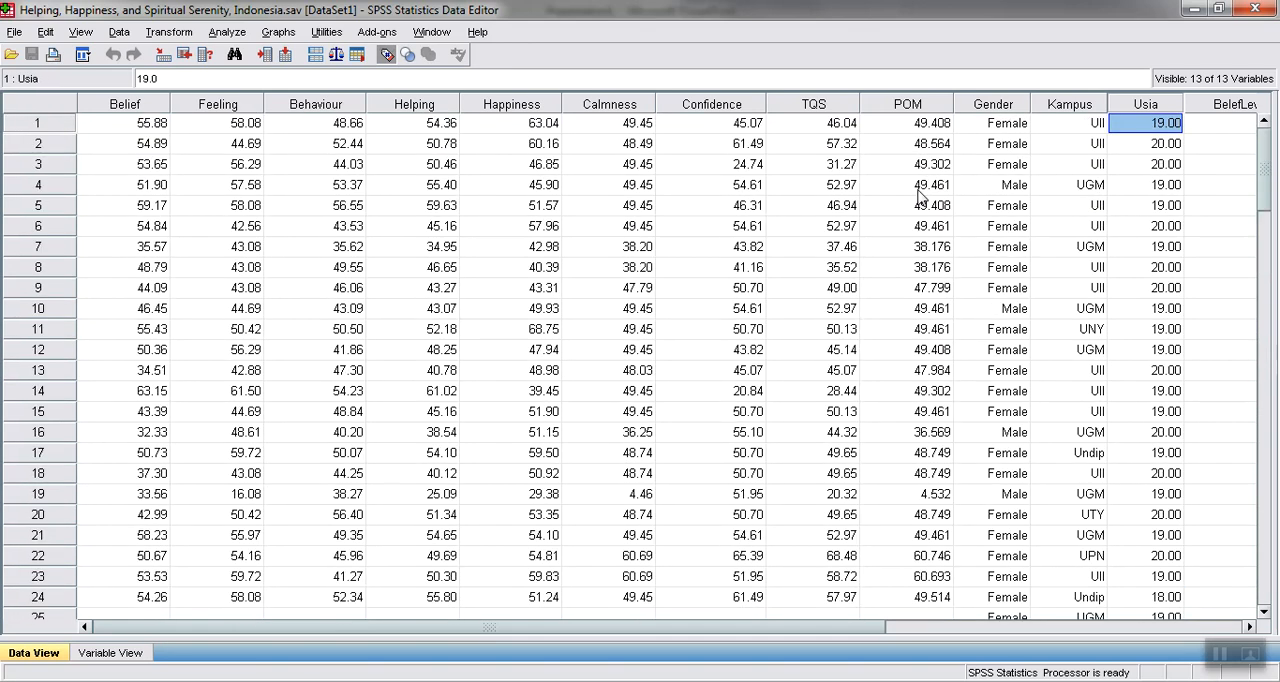
Examine the columns around Usia, including BelefLevel, in the first case
key(Right)
key(Right)
key(Right)
key(Right)
key(Left)
key(Left)
key(Left)
key(Left)
key(Left)
key(Right)
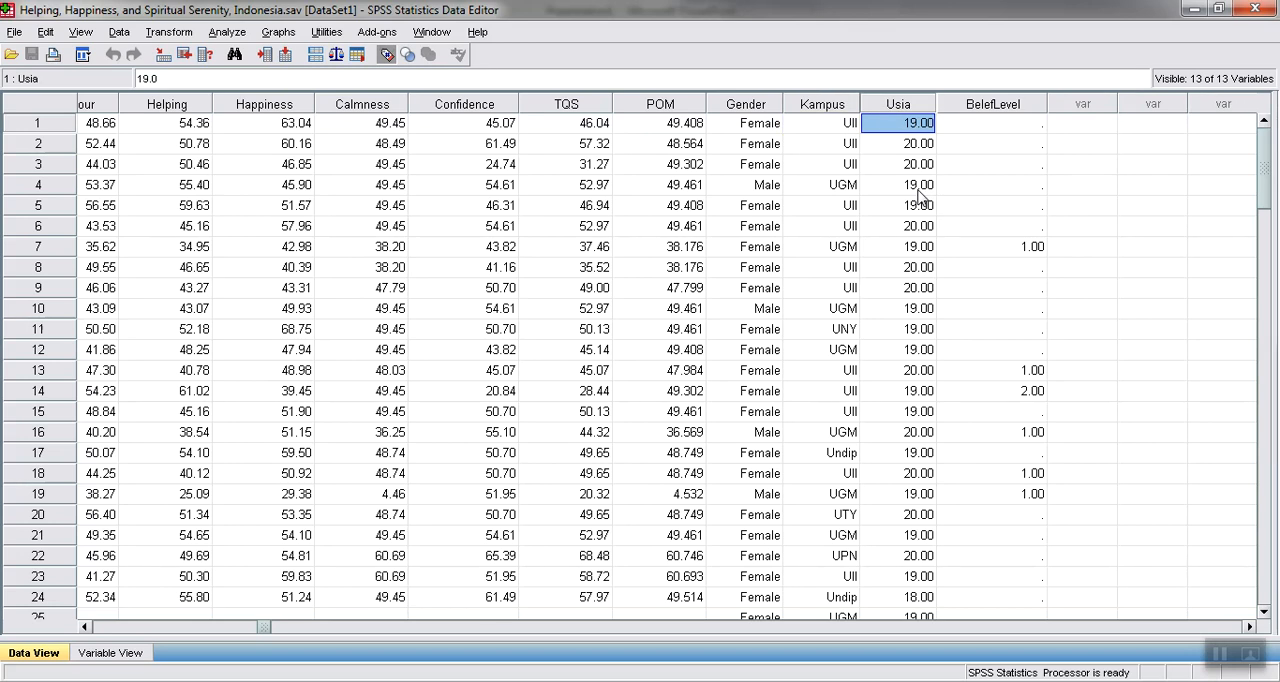
Scan the Usia values down past the last case and return to the first case
key(Down)
key(Down)
key(Down)
key(Down)
key(Down)
key(Down)
key(Down)
key(Down)
key(Down)
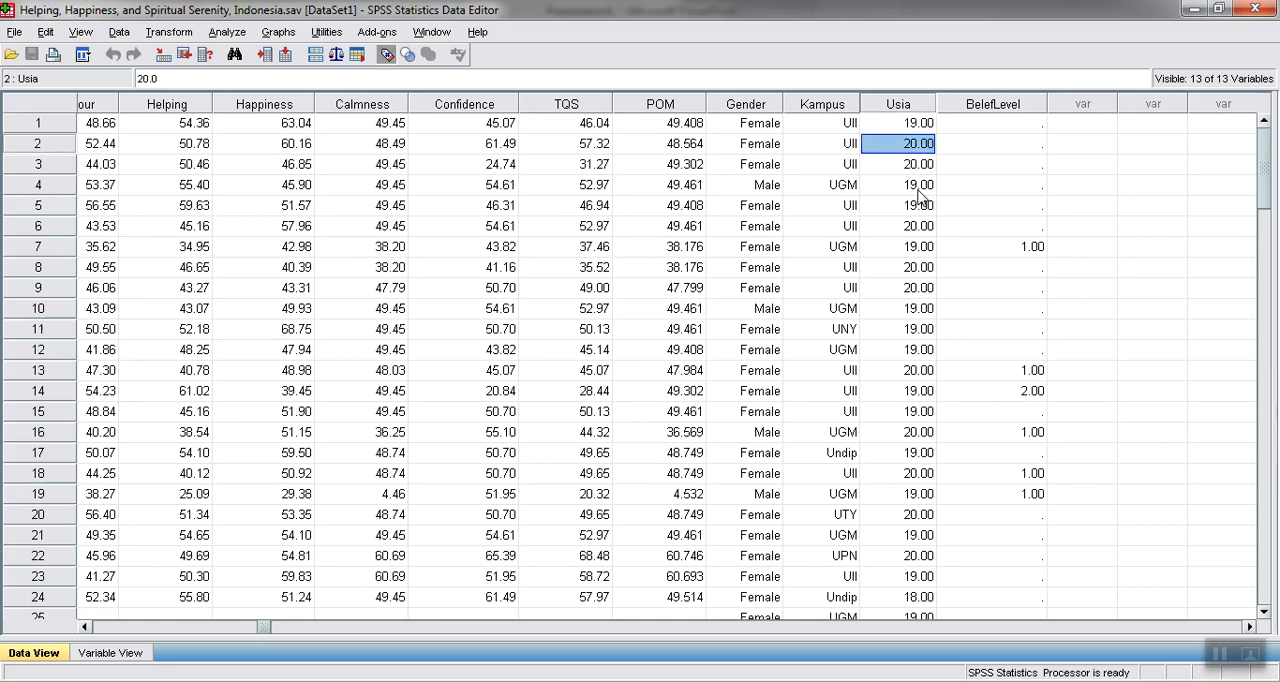
key(Down)
key(Down)
key(Down)
key(Down)
key(Down)
key(Down)
key(Down)
key(Down)
key(Down)
key(Down)
key(Down)
key(Down)
key(Down)
key(Down)
key(Down)
key(Down)
key(Down)
key(Down)
key(Down)
key(Down)
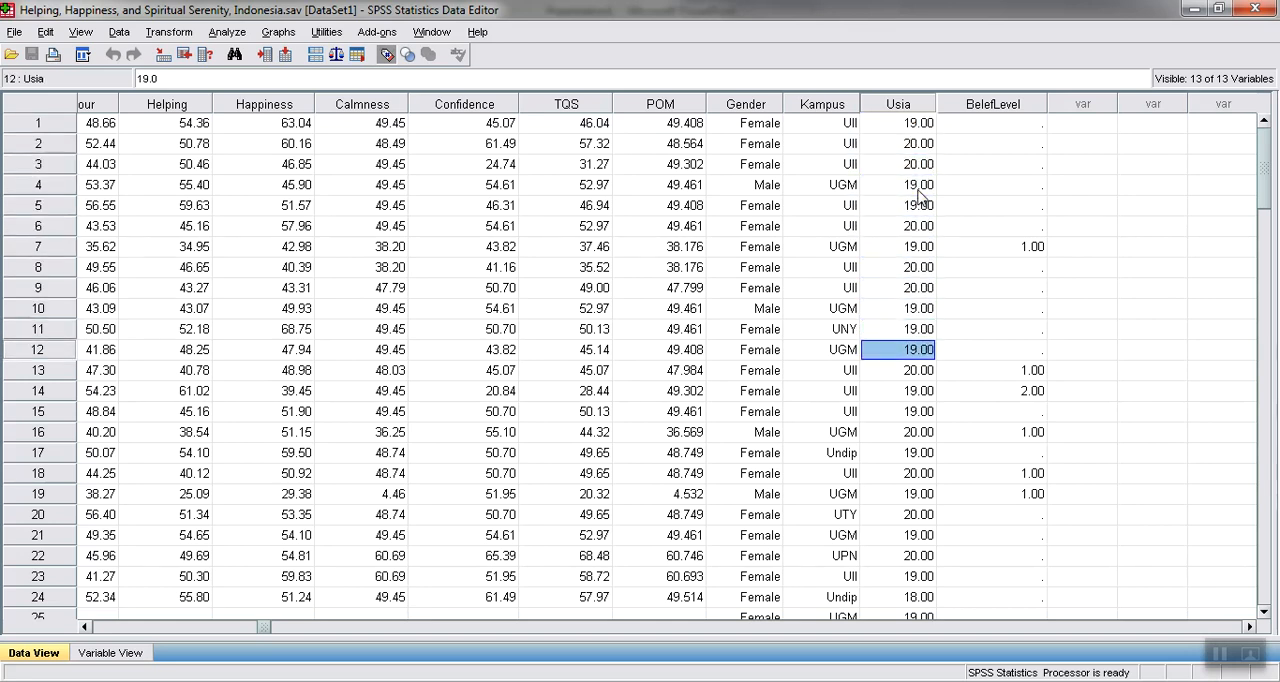
key(Down)
key(Down)
key(Down)
key(Down)
key(Down)
key(Down)
key(Down)
key(Down)
key(Down)
key(Down)
key(Down)
key(Down)
key(Down)
key(Down)
key(Down)
key(Down)
key(Down)
key(Down)
key(Down)
key(Down)
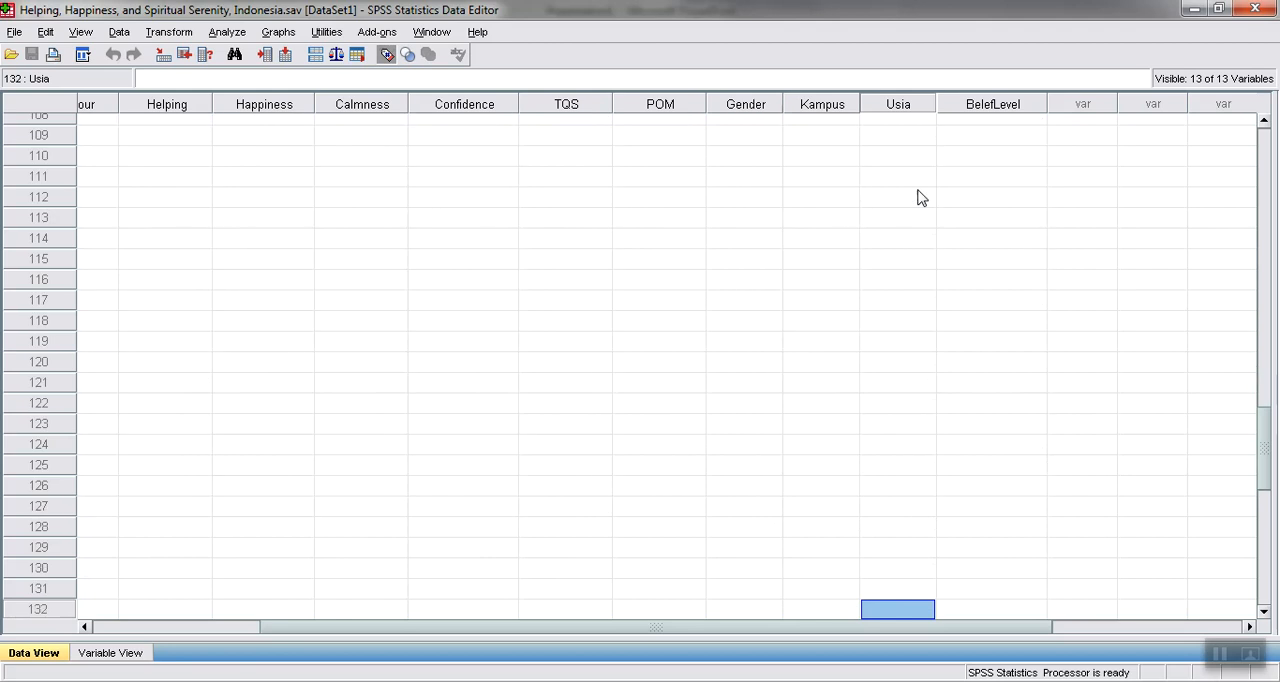
key(Up)
key(Up)
key(Up)
key(Up)
key(Up)
key(Up)
key(Up)
key(Up)
key(Up)
key(Up)
key(Up)
key(Up)
key(Up)
key(Up)
key(Up)
key(Up)
key(Up)
key(Up)
key(Up)
key(Up)
key(Down)
key(Down)
key(Down)
key(Down)
key(Down)
key(Up)
key(Up)
key(Up)
key(Up)
key(Up)
key(Up)
key(Up)
key(Up)
key(Up)
key(Up)
key(Up)
key(Up)
key(Up)
key(Up)
key(Up)
key(Up)
key(Up)
key(Up)
key(Up)
key(Up)
key(ctrl+Up)
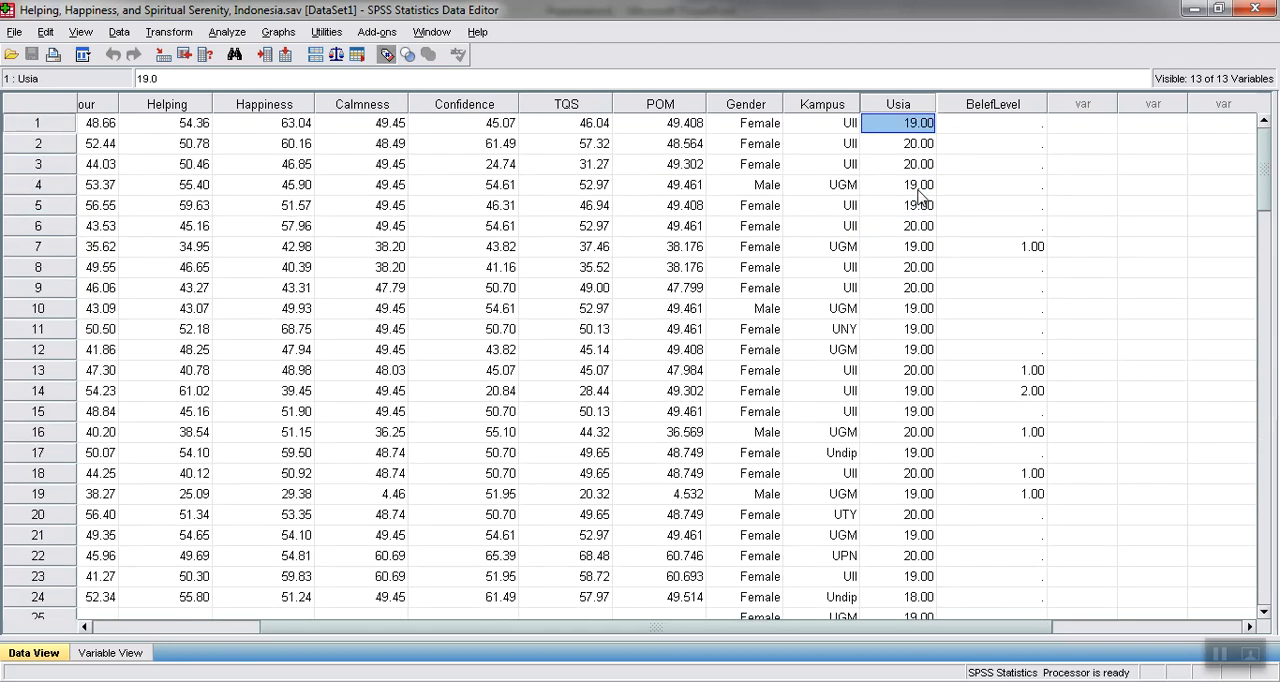
Review the range of Usia values in roughly the first 47 cases
key(Down)
key(Down)
key(Up)
key(Up)
key(Down)
key(Down)
key(Down)
key(Down)
key(Down)
key(Down)
key(Down)
key(Down)
key(Down)
key(Down)
key(Down)
key(Down)
key(Down)
key(Down)
key(Down)
key(Down)
key(Down)
key(Down)
key(Down)
key(Down)
key(Down)
key(Down)
key(Down)
key(Down)
key(Down)
key(Down)
key(Down)
key(Down)
key(Down)
key(Down)
key(Down)
key(Down)
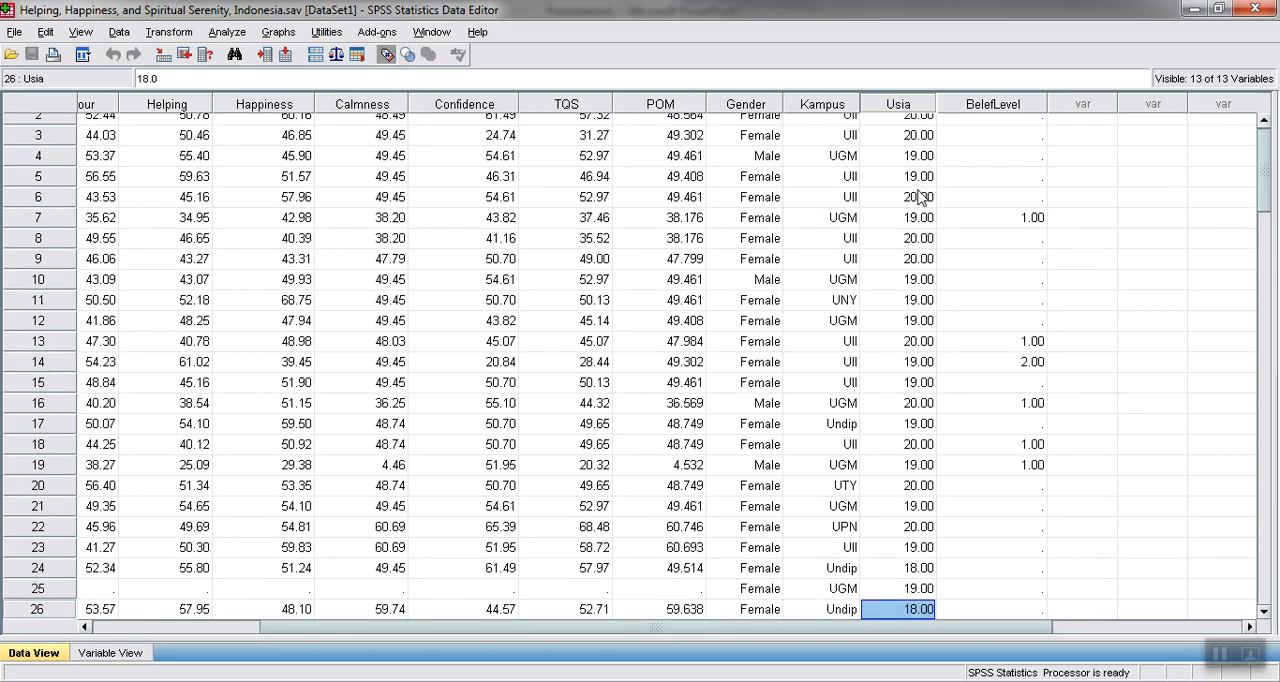
key(Down)
key(Down)
key(Down)
key(Down)
key(Down)
key(Down)
key(Down)
key(Down)
key(Down)
key(Down)
key(Down)
key(Down)
key(Down)
key(Down)
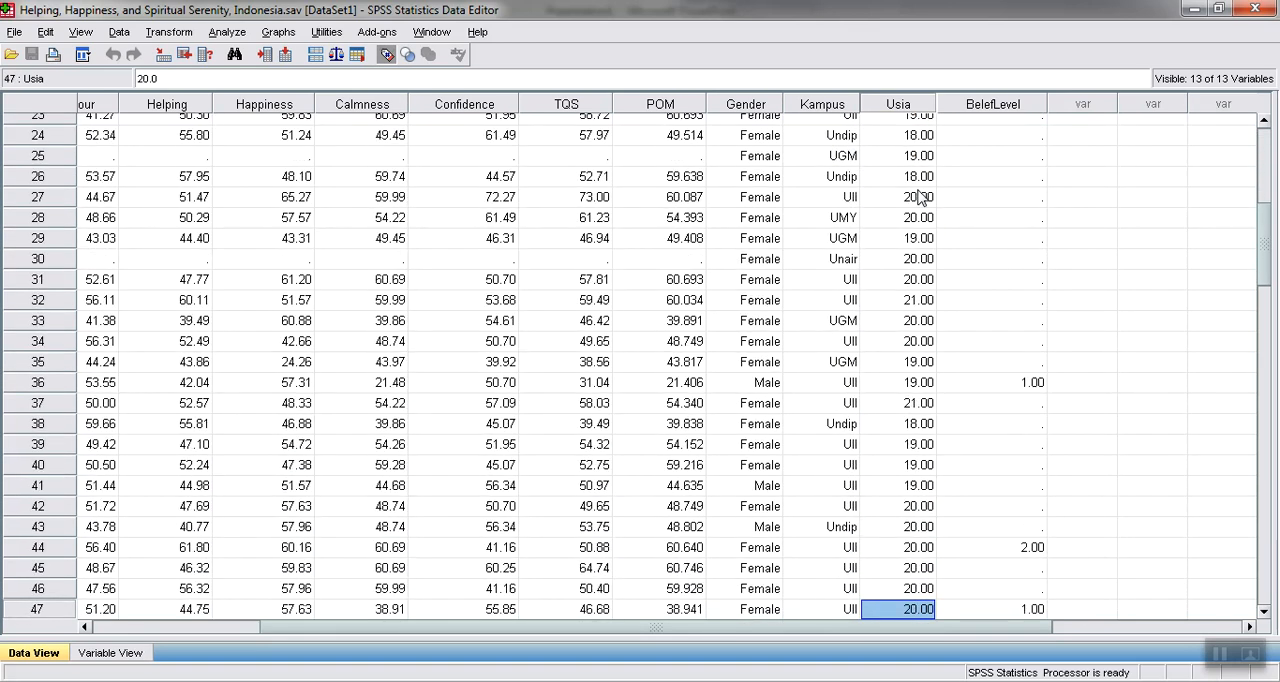
key(Up)
key(Up)
key(Up)
key(Up)
key(Up)
key(Up)
key(Up)
key(Up)
key(Up)
key(Up)
key(Up)
key(Up)
key(Up)
key(Up)
key(Up)
key(Up)
key(Up)
key(Up)
key(Up)
key(Up)
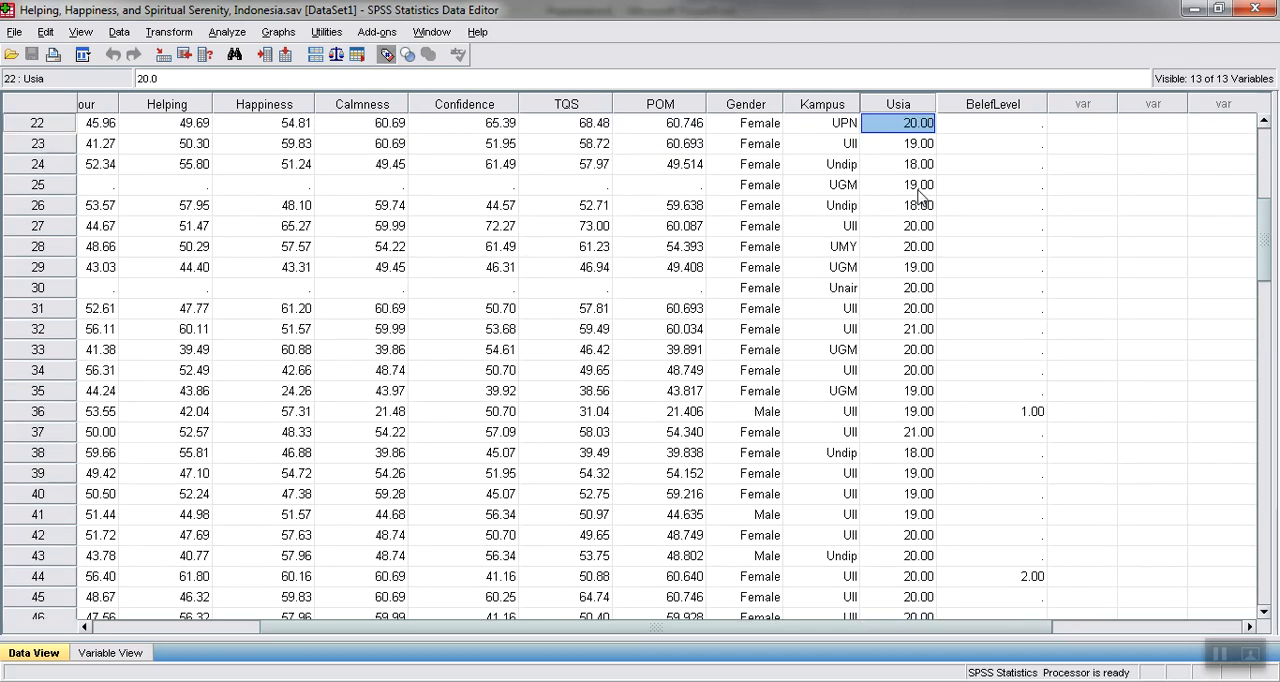
Open the value labels of the Usia variable and add the label 1 for the value 18
click(111, 656)
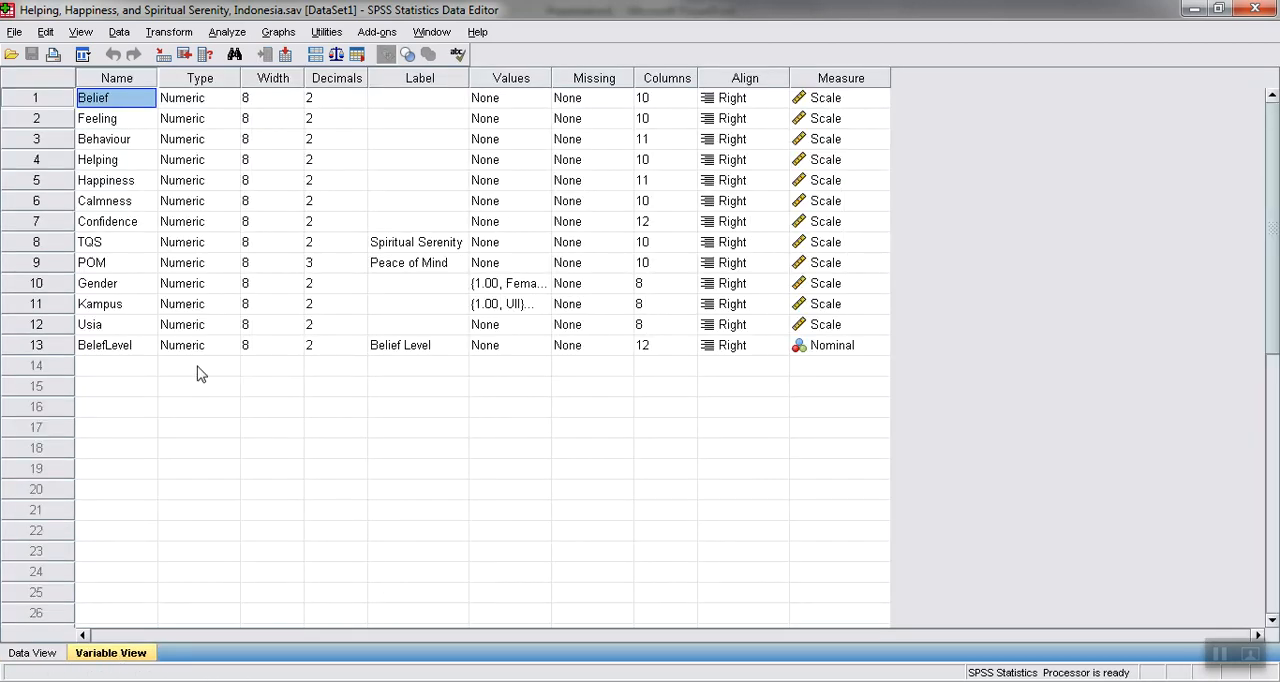
click(153, 333)
click(186, 330)
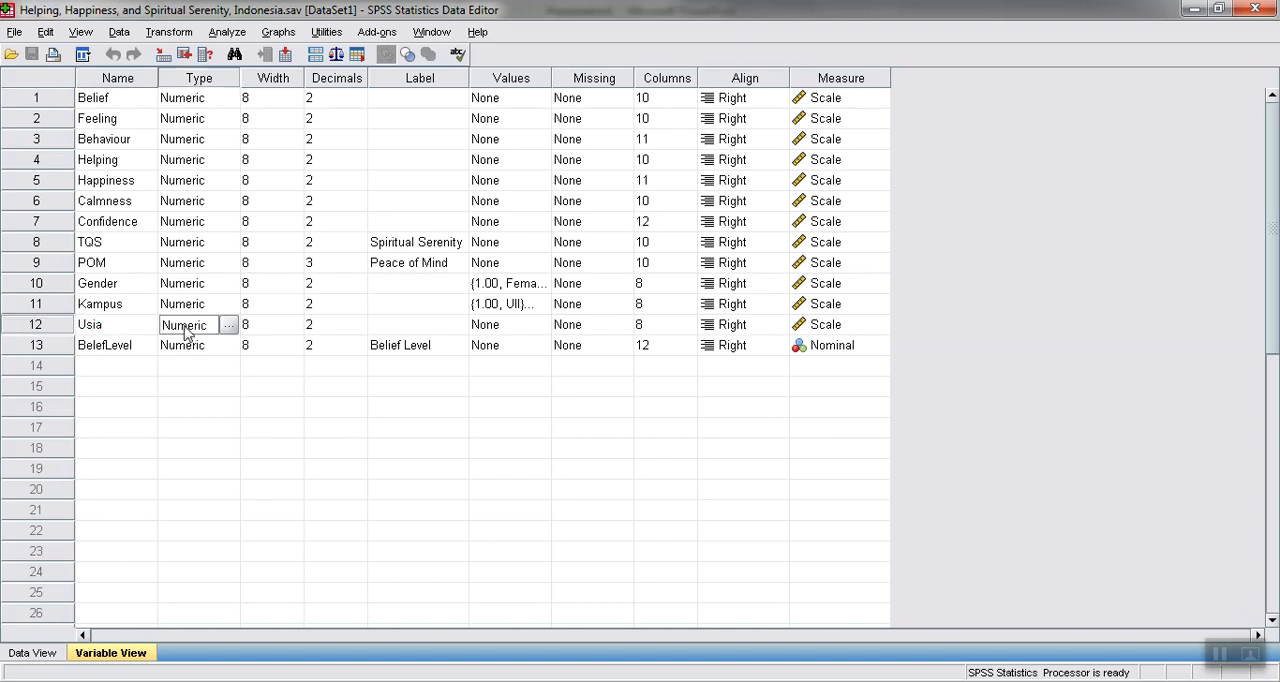
click(398, 326)
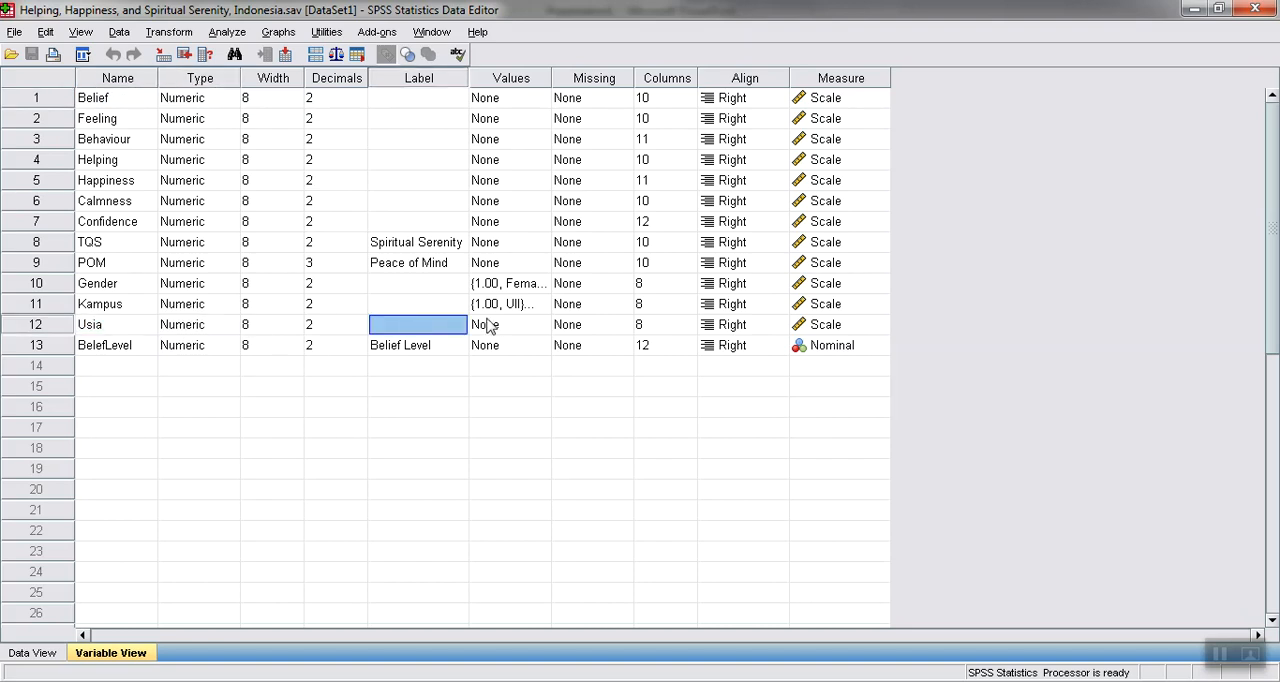
click(503, 325)
click(538, 326)
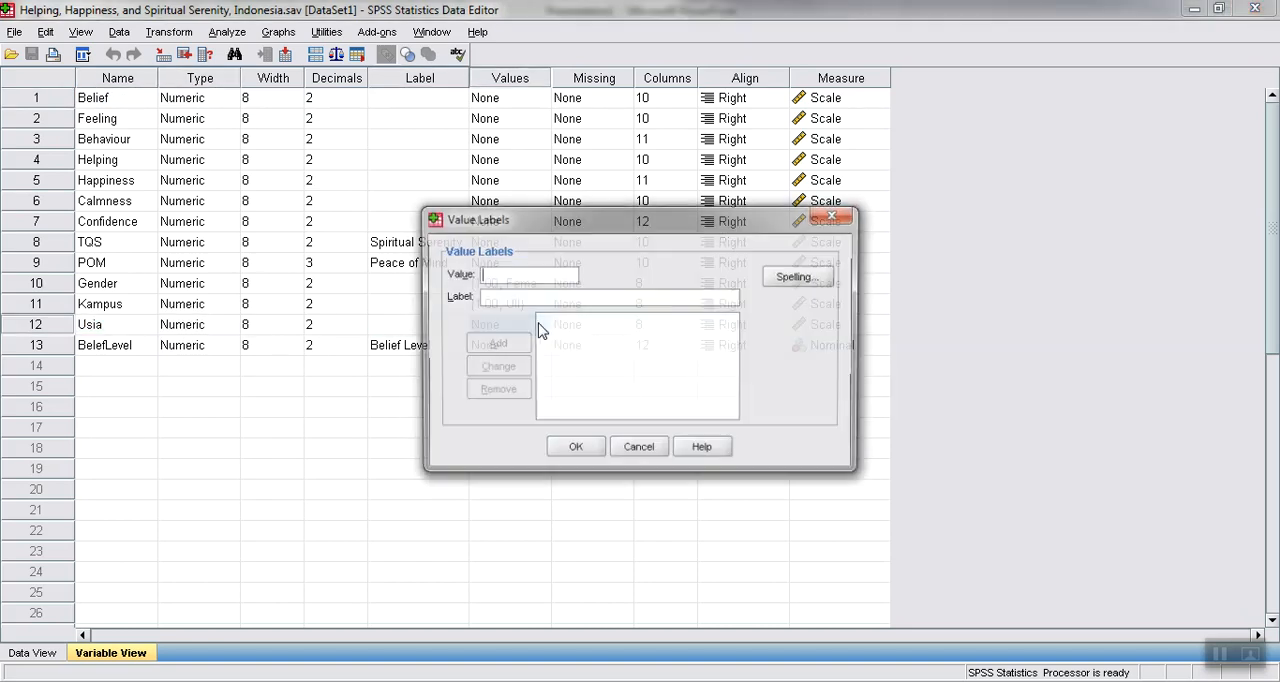
text(18)
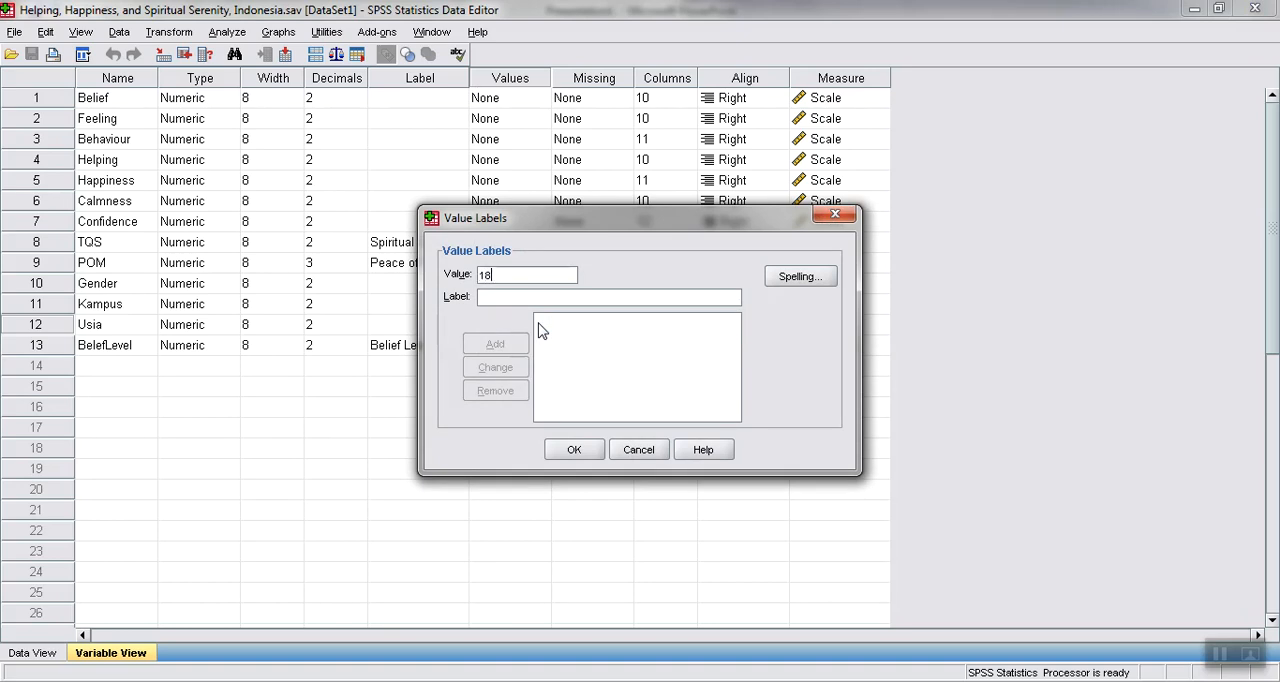
click(541, 297)
text(1)
click(521, 343)
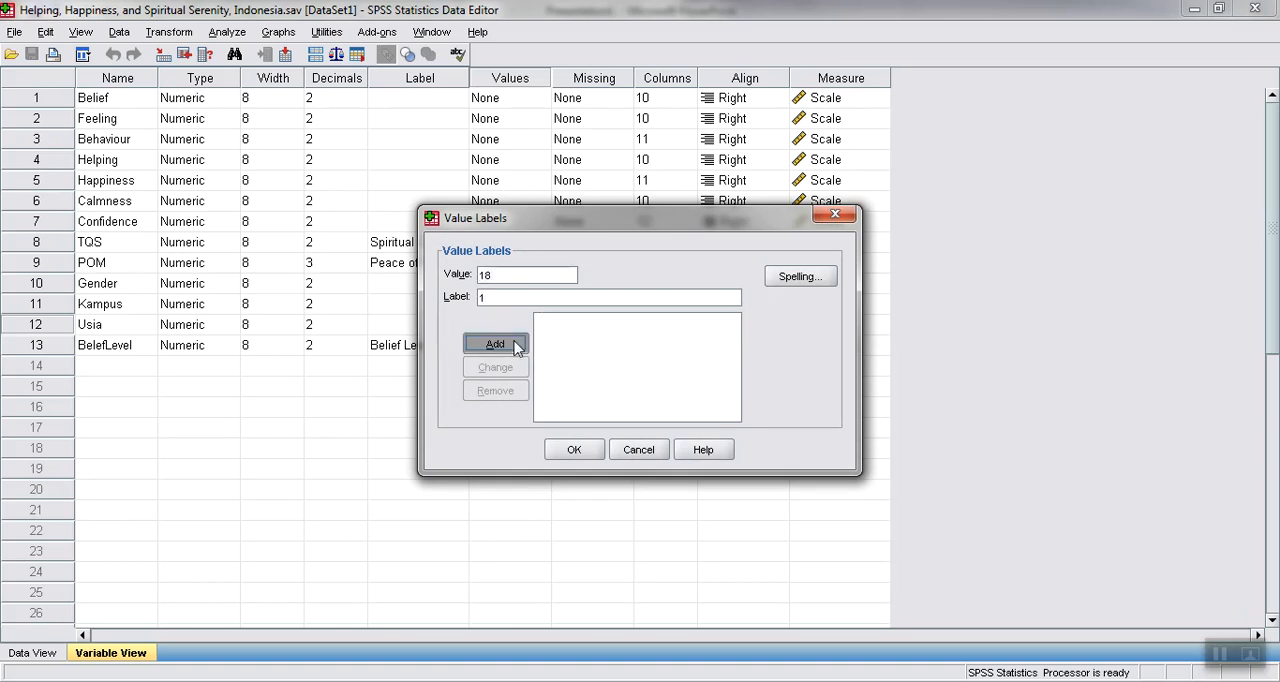
Add the Usia value labels 2 for 19 and 3 for 20, and apply the label set
text(19)
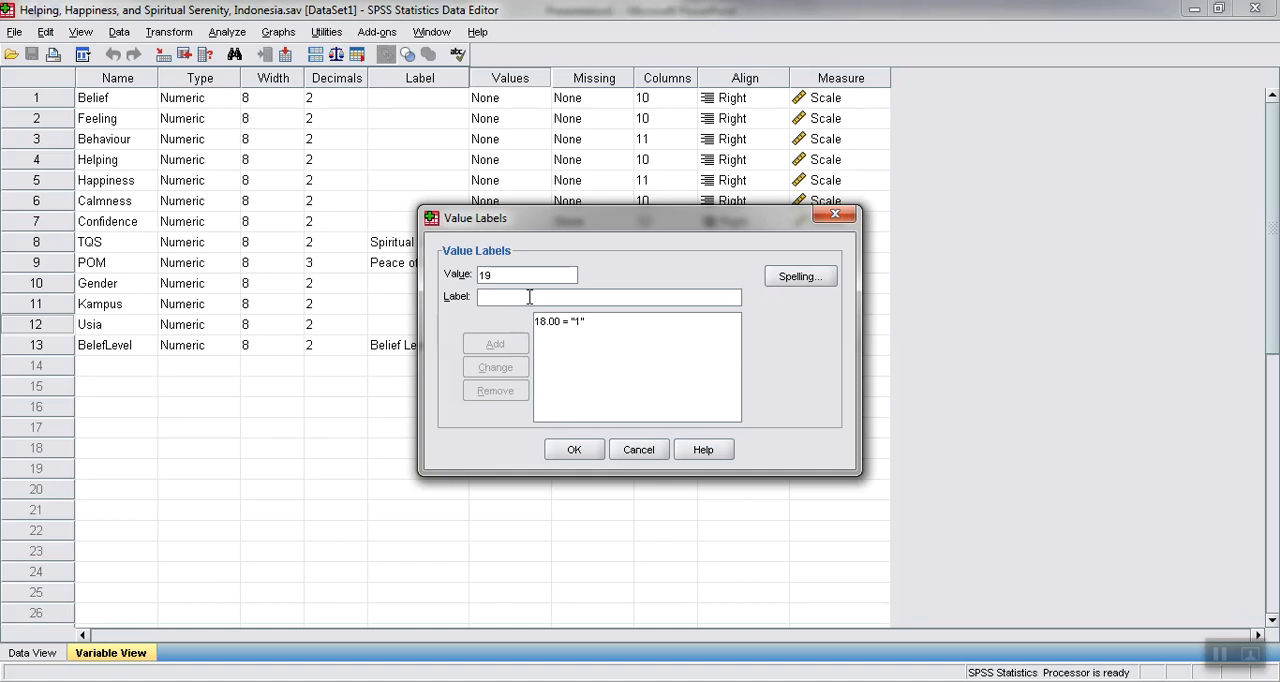
text(2)
click(510, 344)
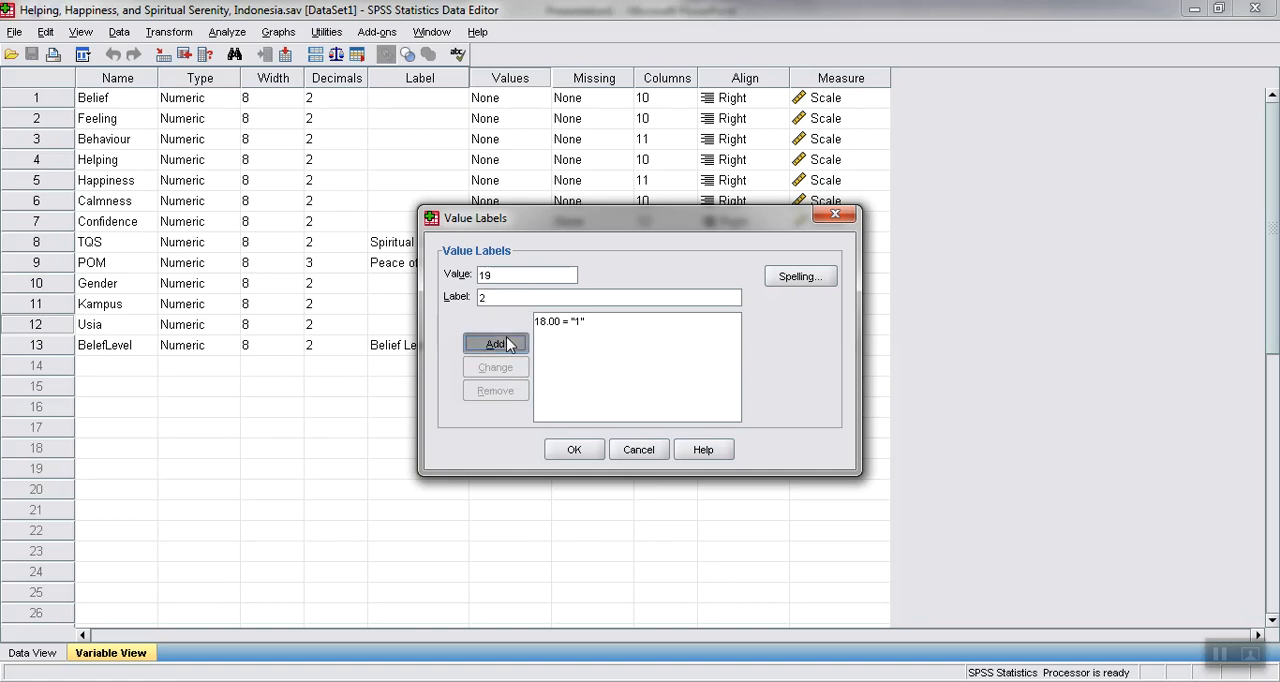
text(20)
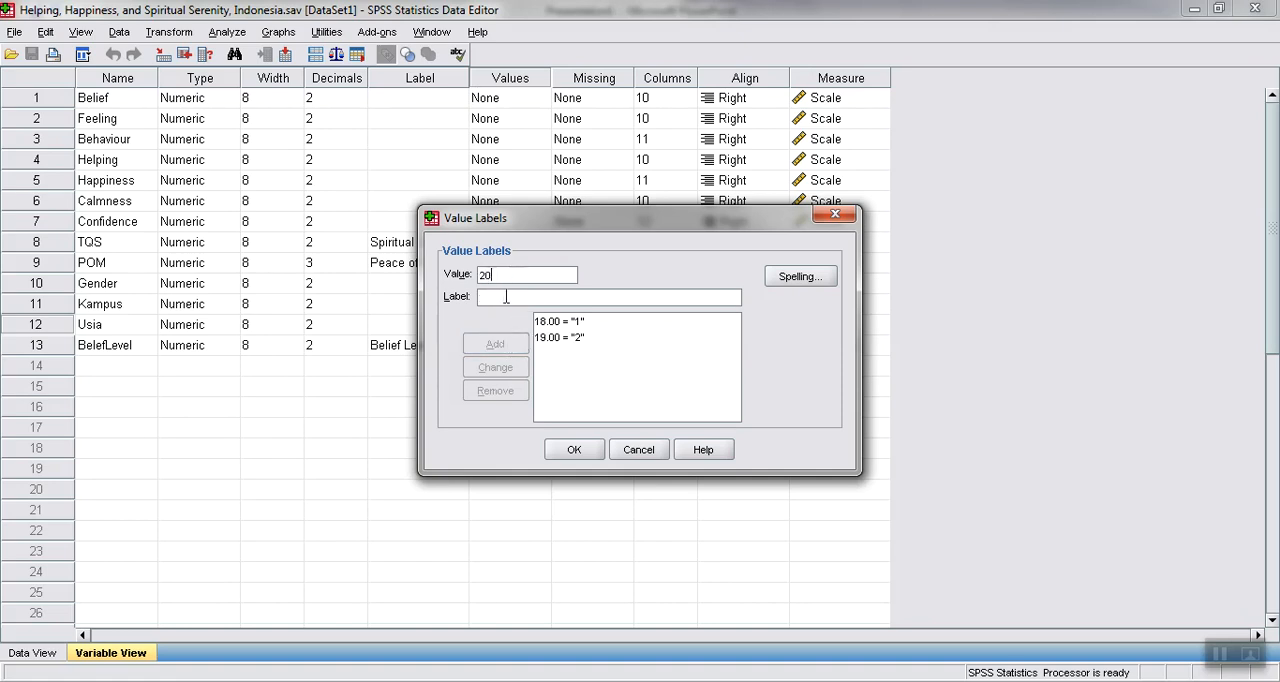
click(506, 296)
text(3)
click(500, 344)
click(573, 449)
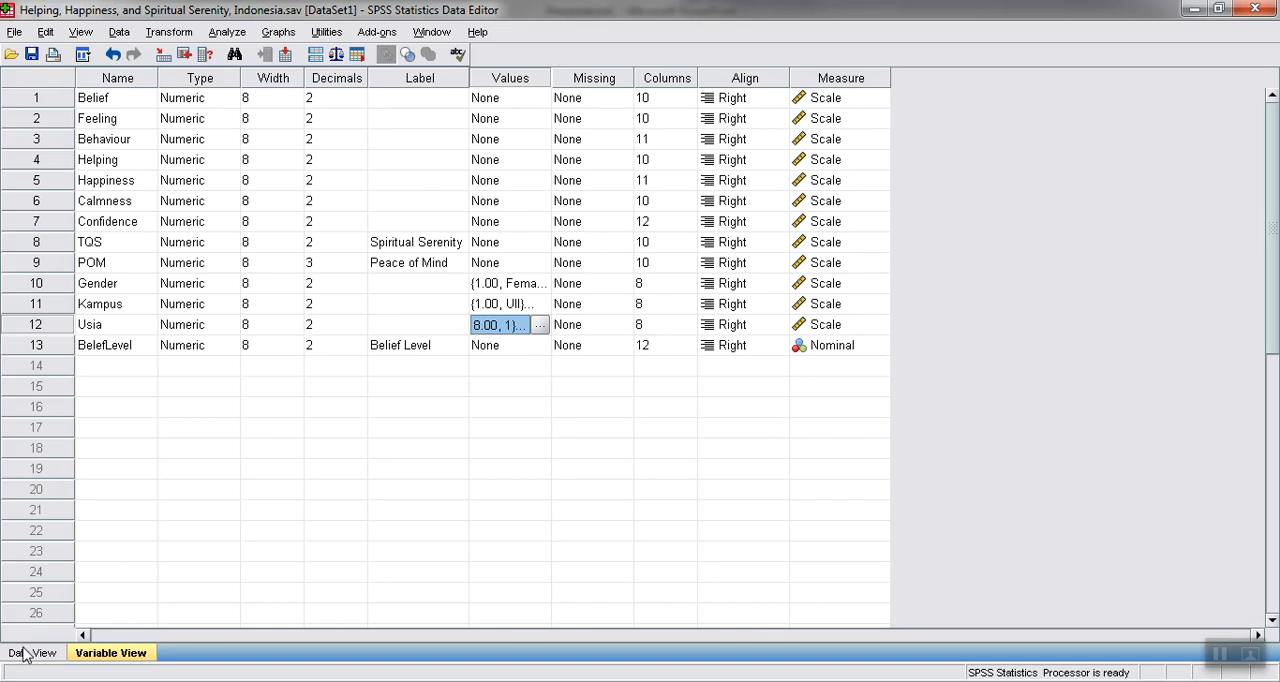
Look through the Usia column in the data cases for ages that still lack a value label
click(28, 653)
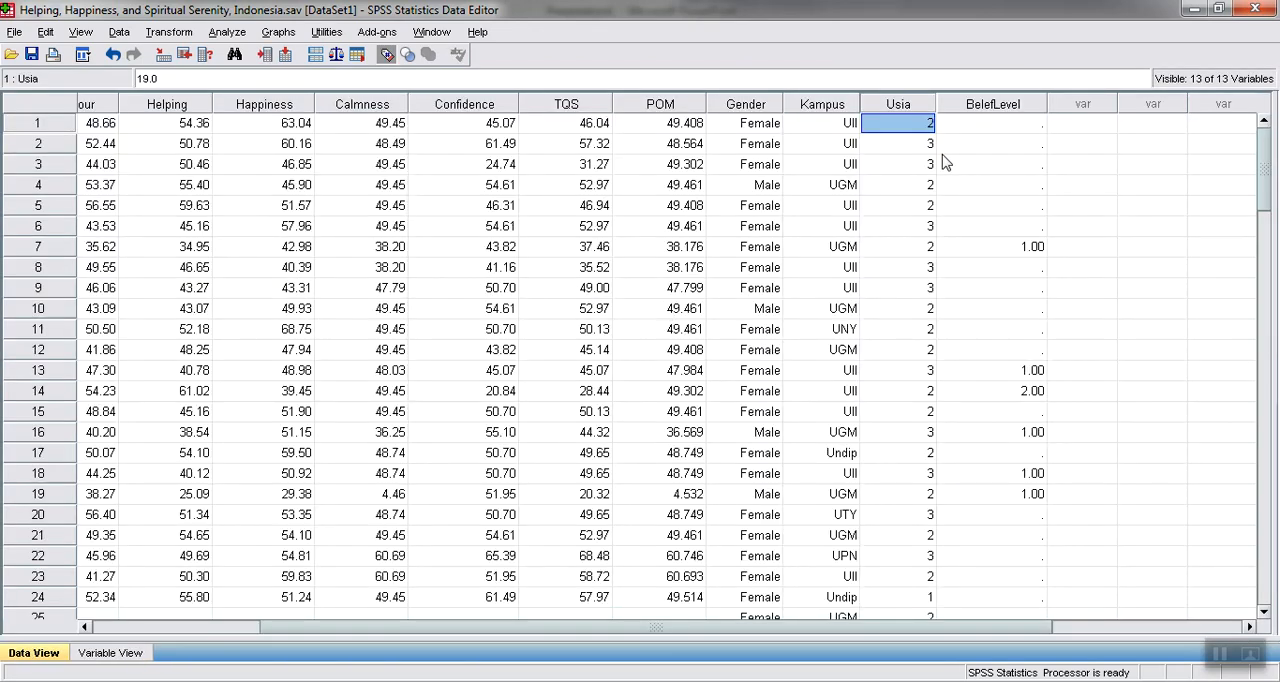
click(942, 150)
click(903, 170)
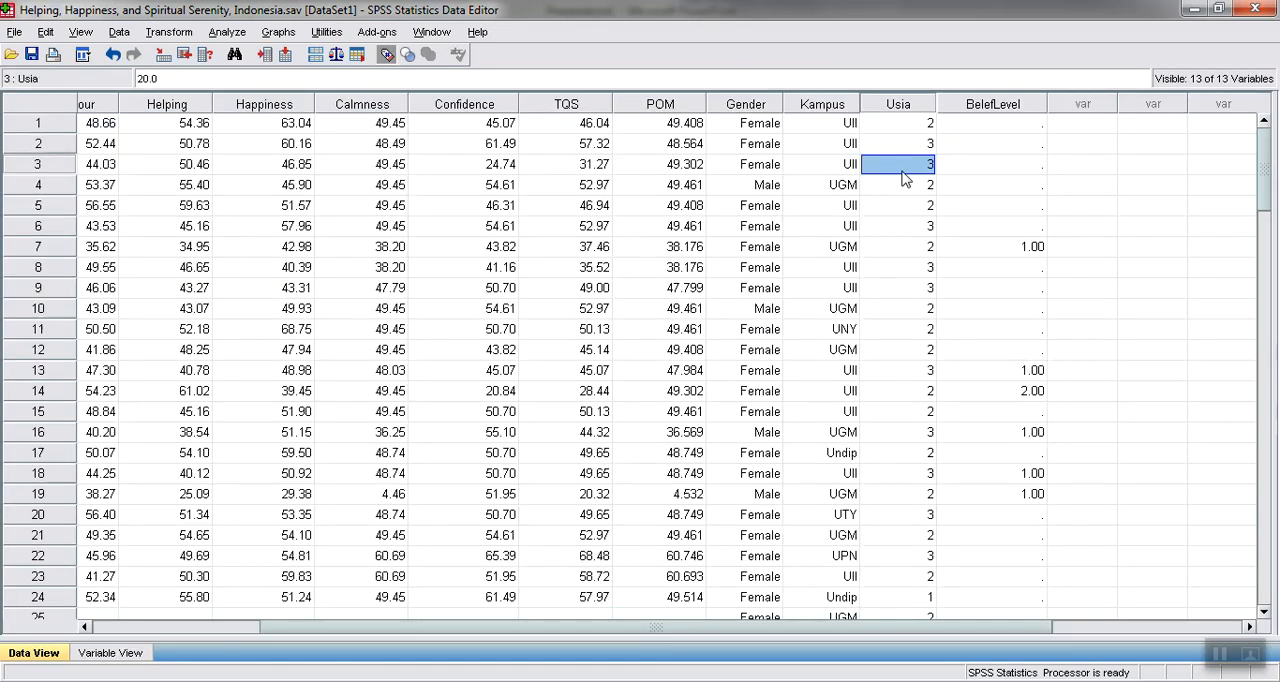
key(Page_Down)
key(Page_Down)
key(Page_Down)
key(Page_Down)
key(Page_Down)
key(Page_Up)
key(Page_Up)
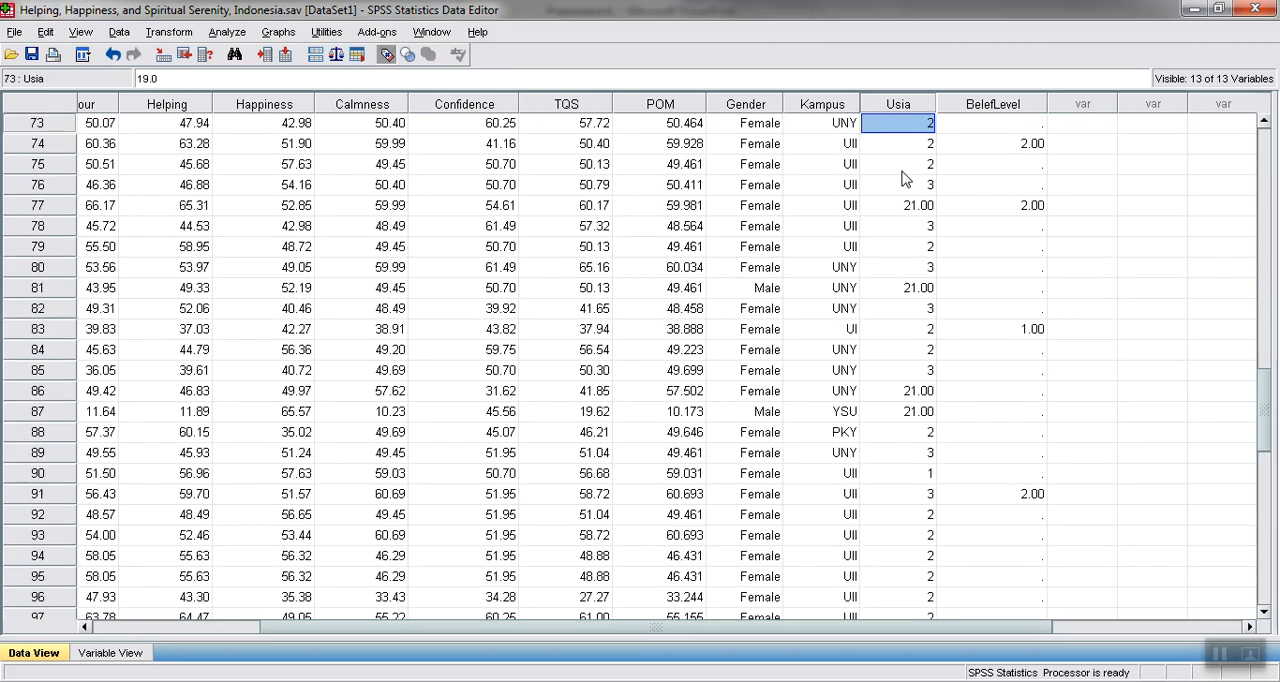
key(Down)
key(Down)
key(Down)
key(Down)
key(Page_Up)
key(Page_Up)
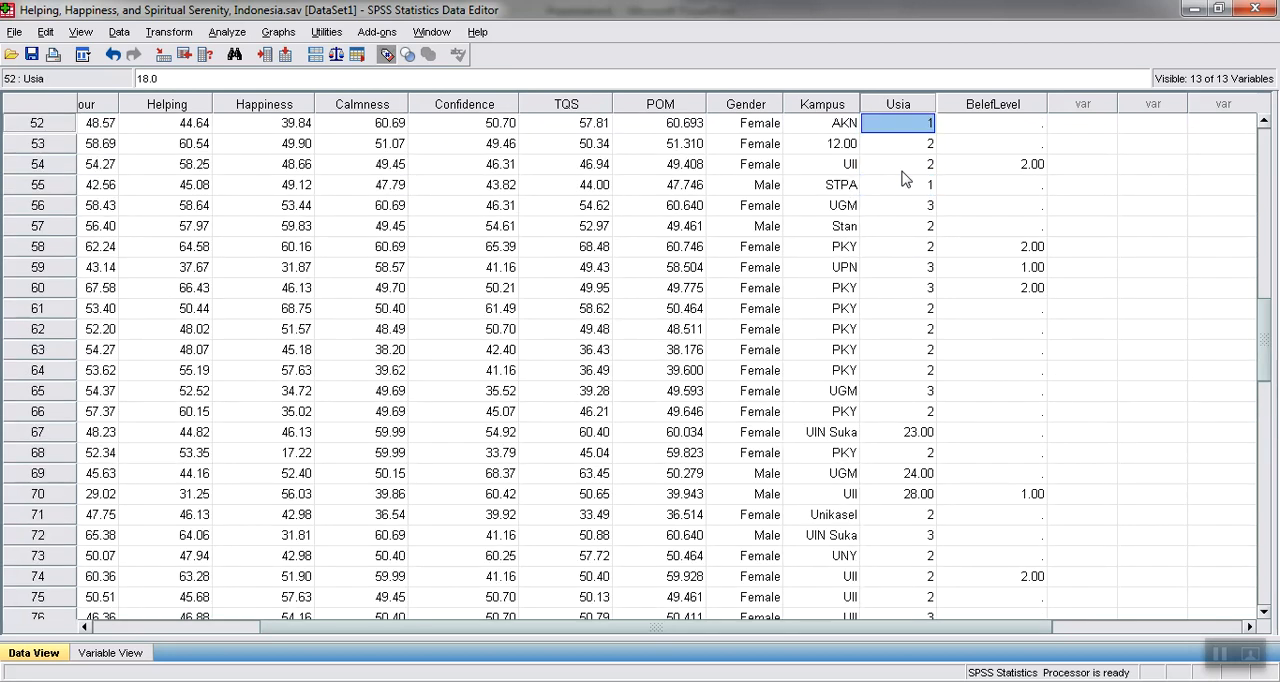
key(Page_Up)
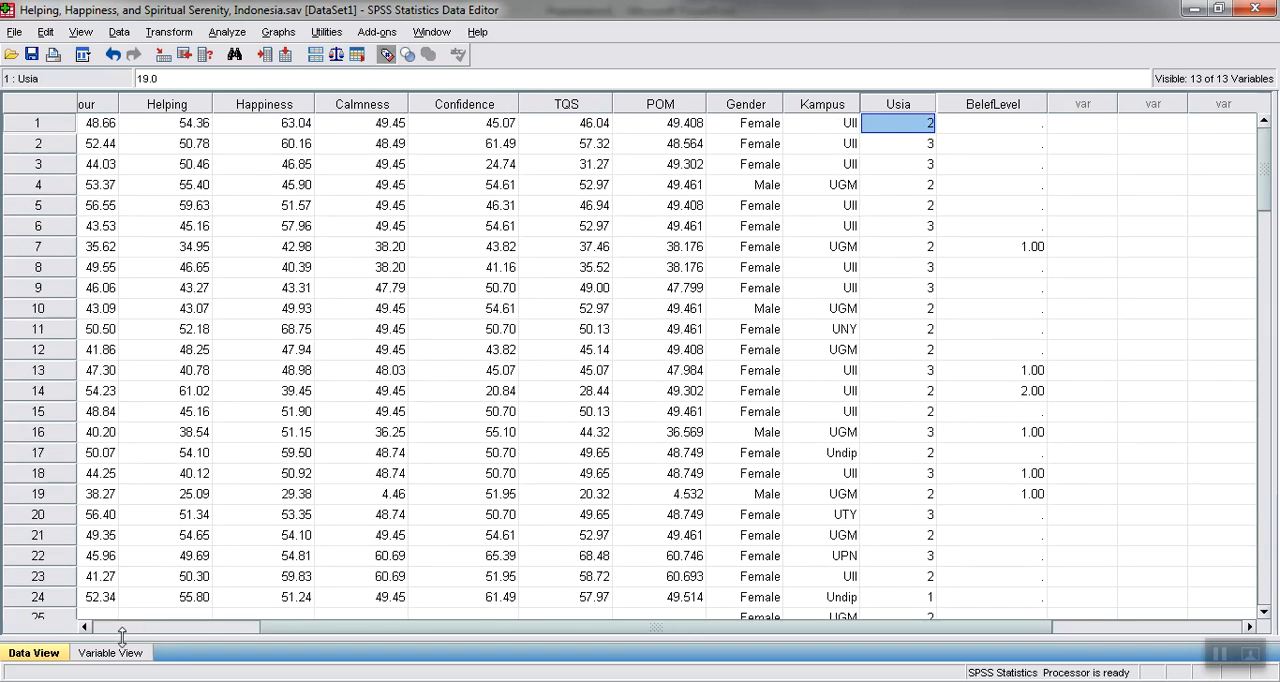
Add the label 4 for the value 21 to the Usia variable and return to the data cases
click(110, 652)
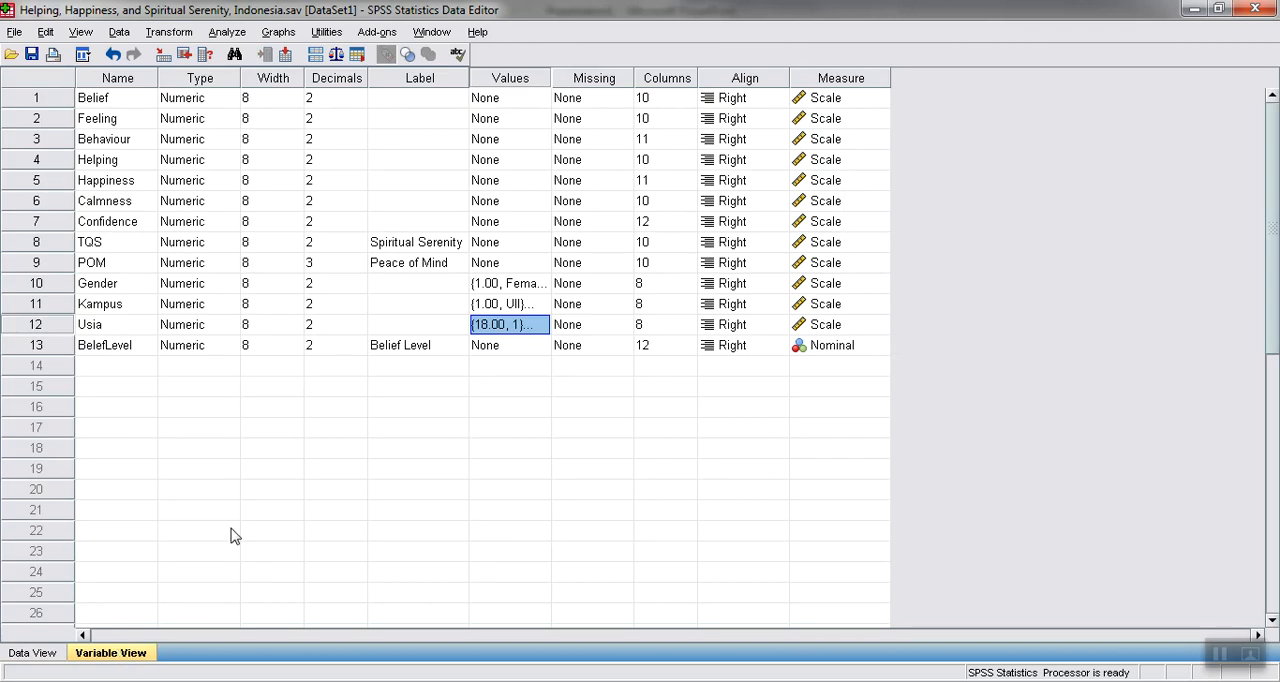
click(548, 325)
text(21)
text(4)
click(514, 346)
click(562, 448)
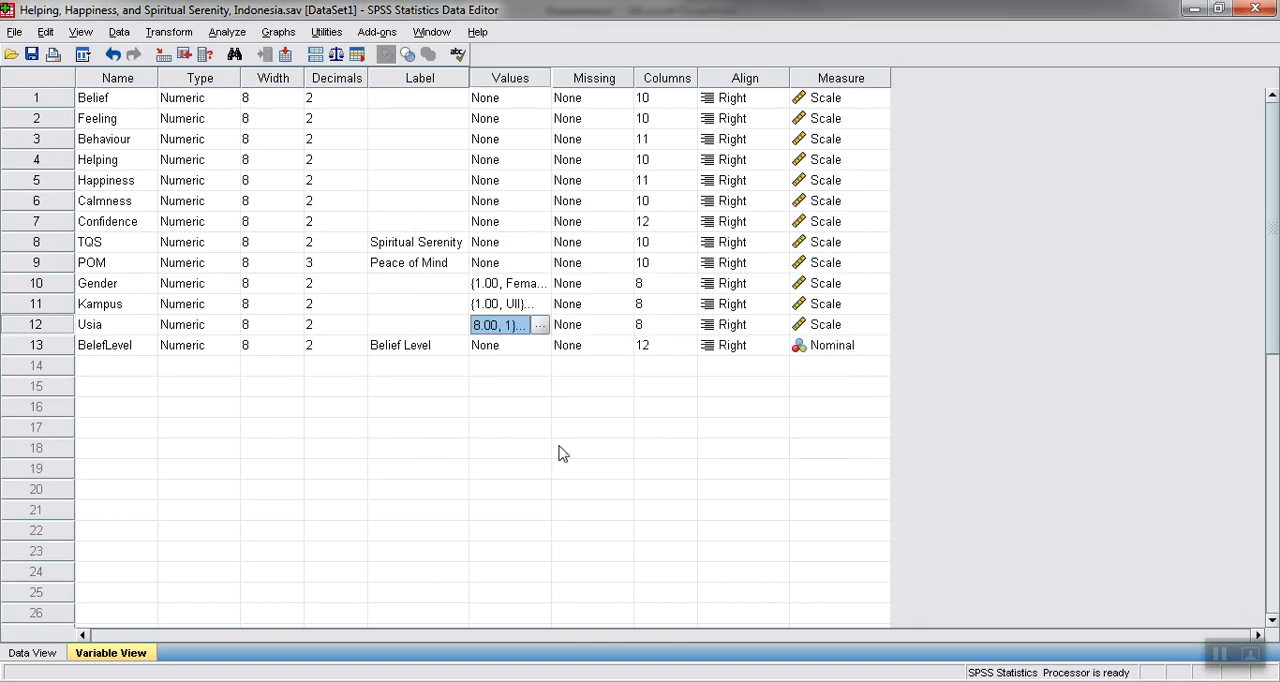
click(18, 655)
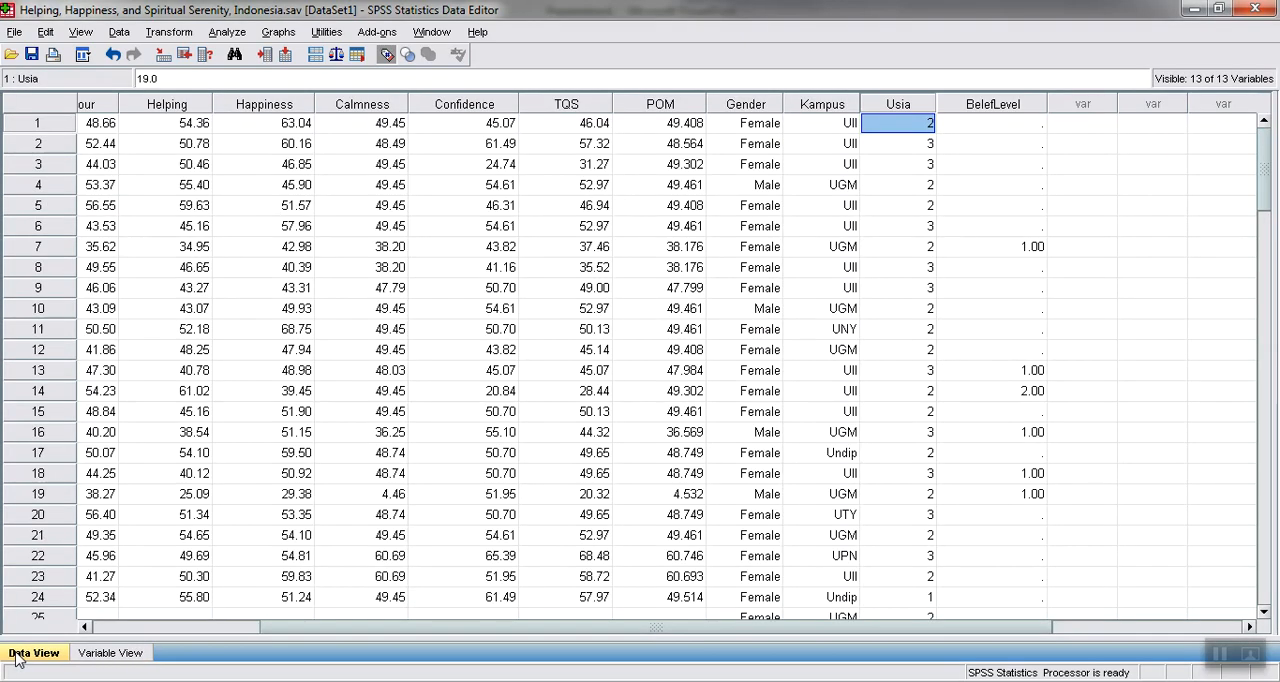
Set up a One-Way ANOVA with Happiness as the dependent variable, replacing Gender with Usia as the factor
click(543, 190)
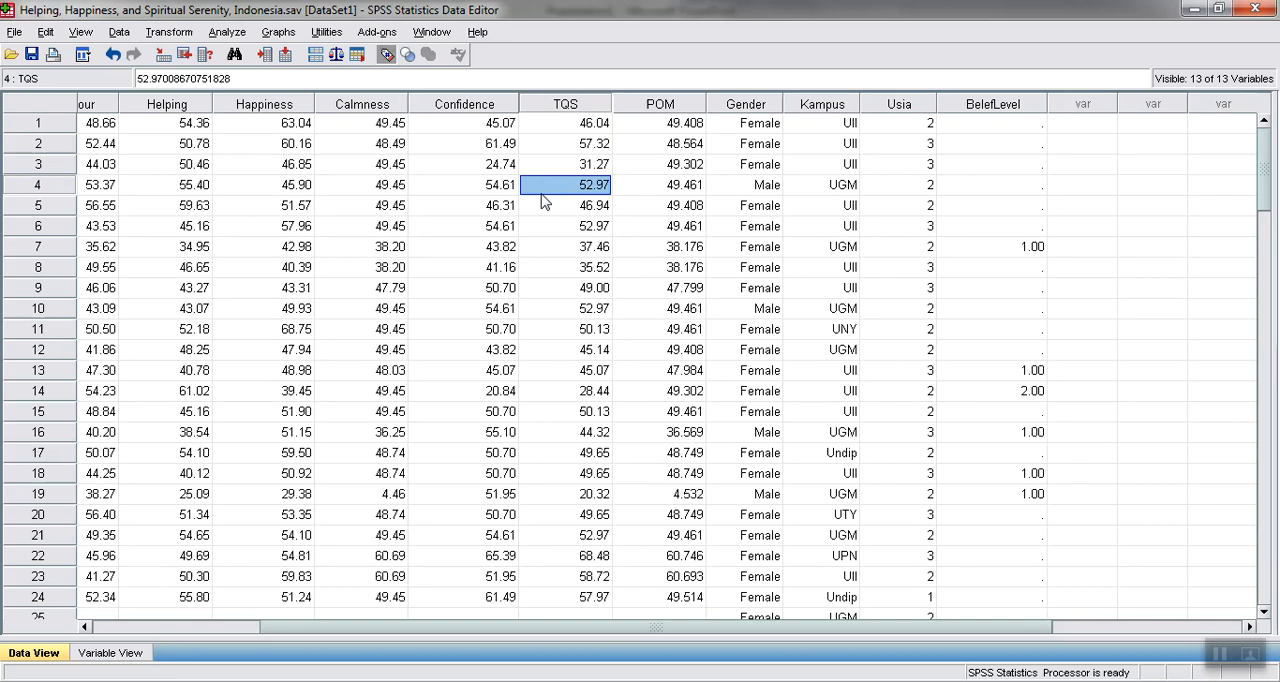
click(226, 32)
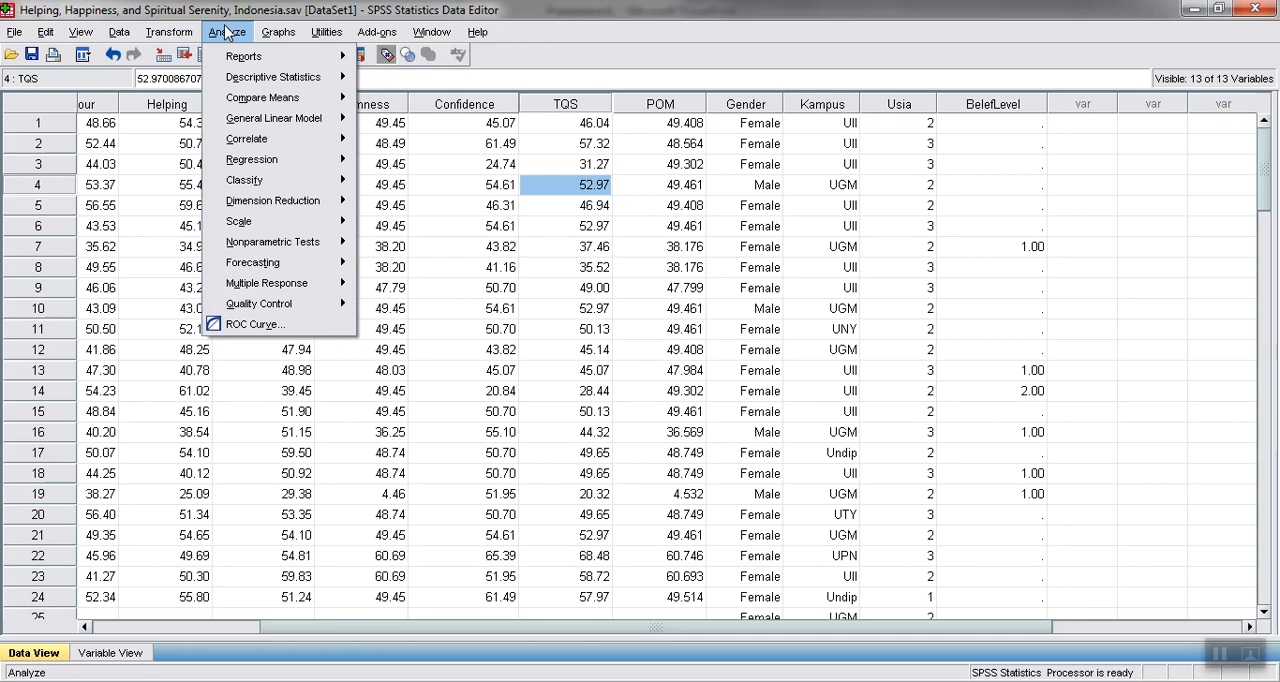
mouse_move(272, 97)
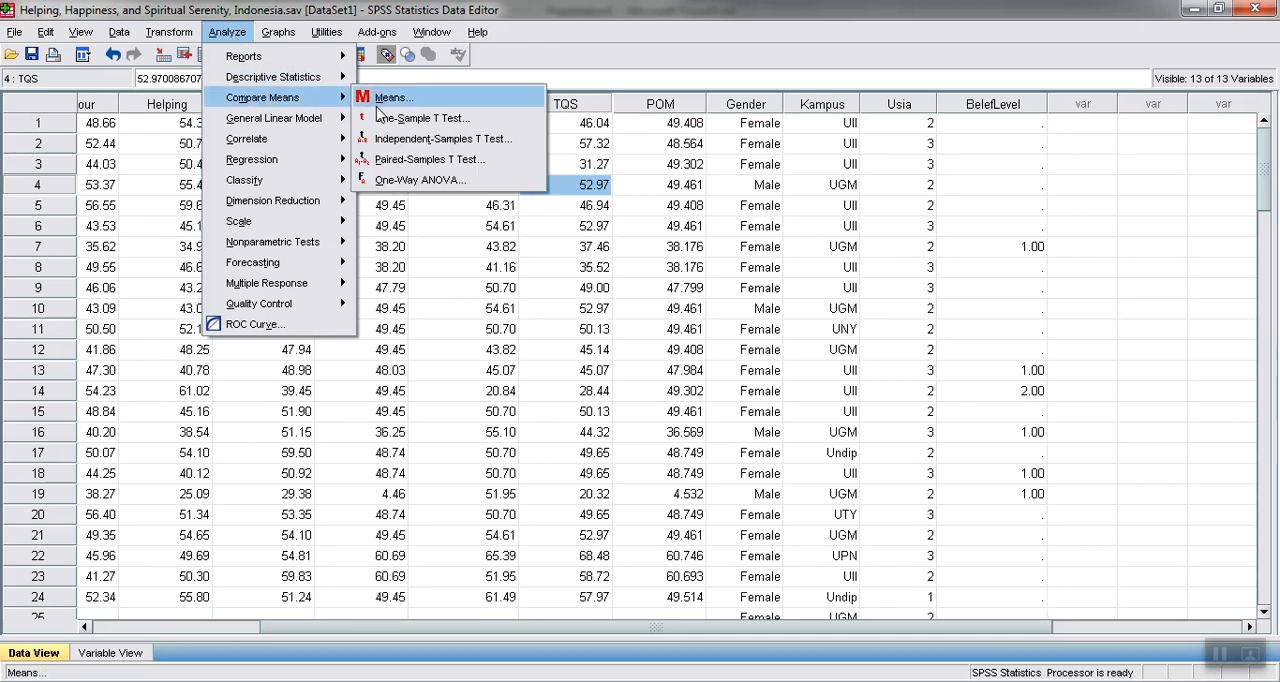
click(385, 180)
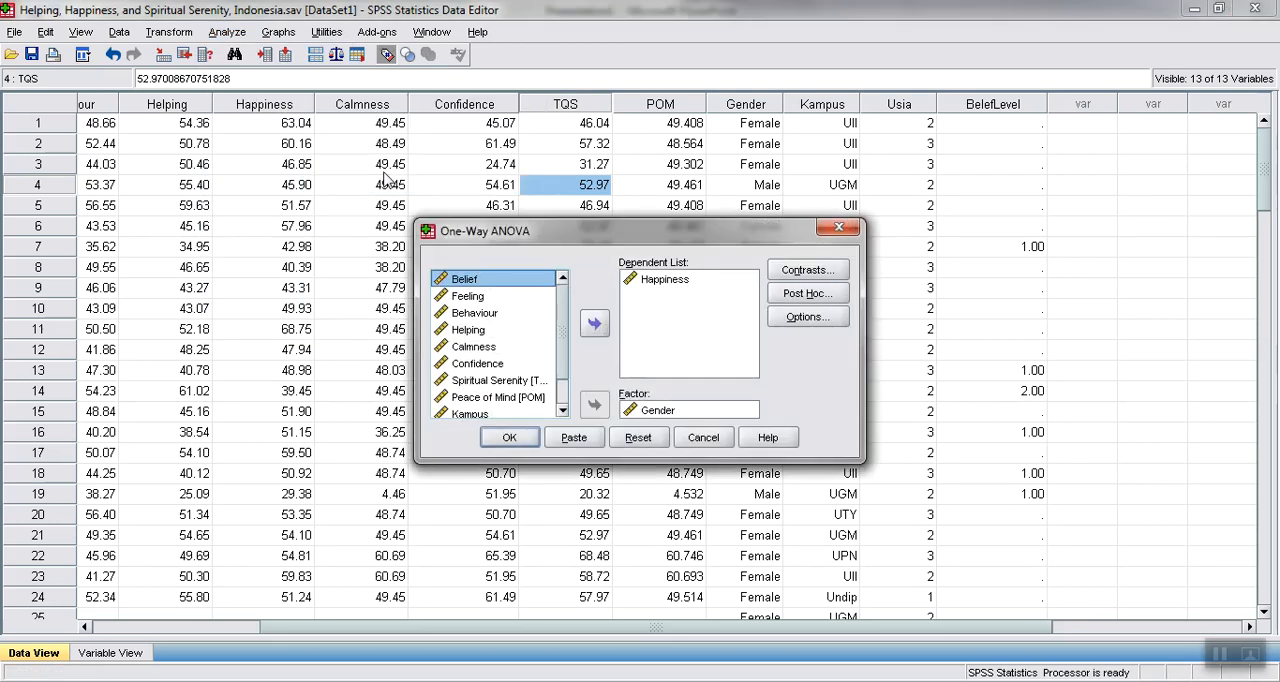
click(658, 410)
click(594, 405)
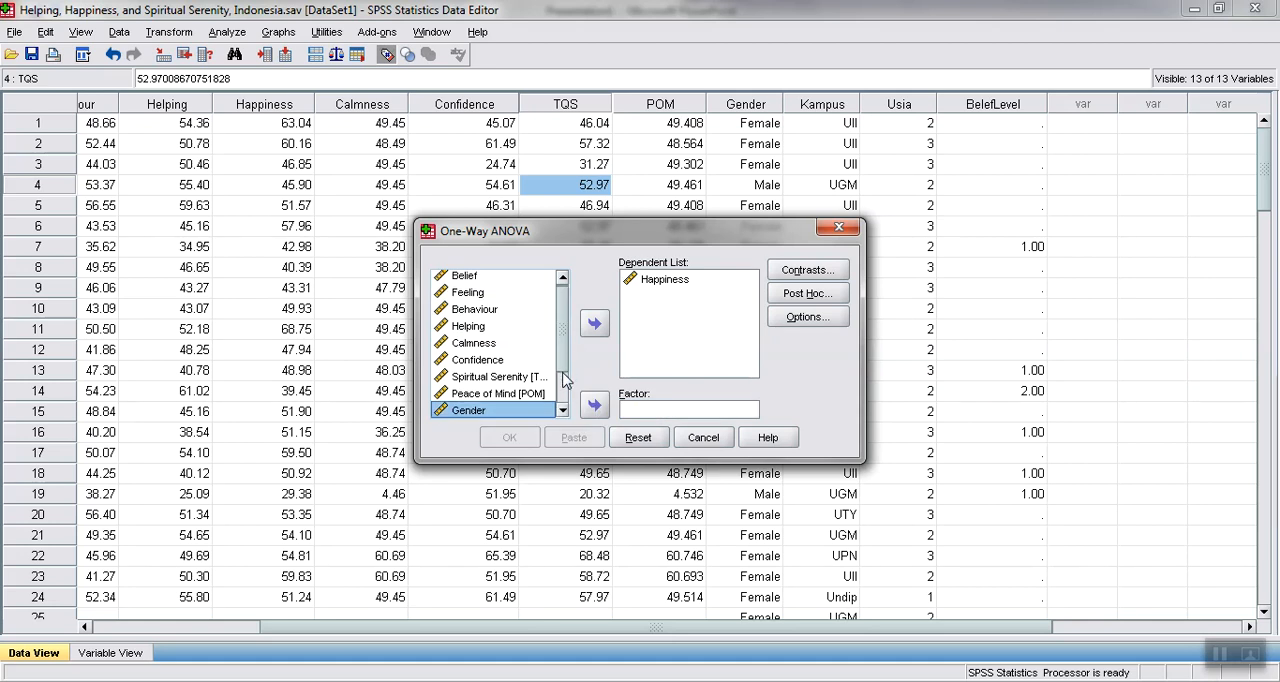
scroll(565, 378, down, 1)
click(490, 394)
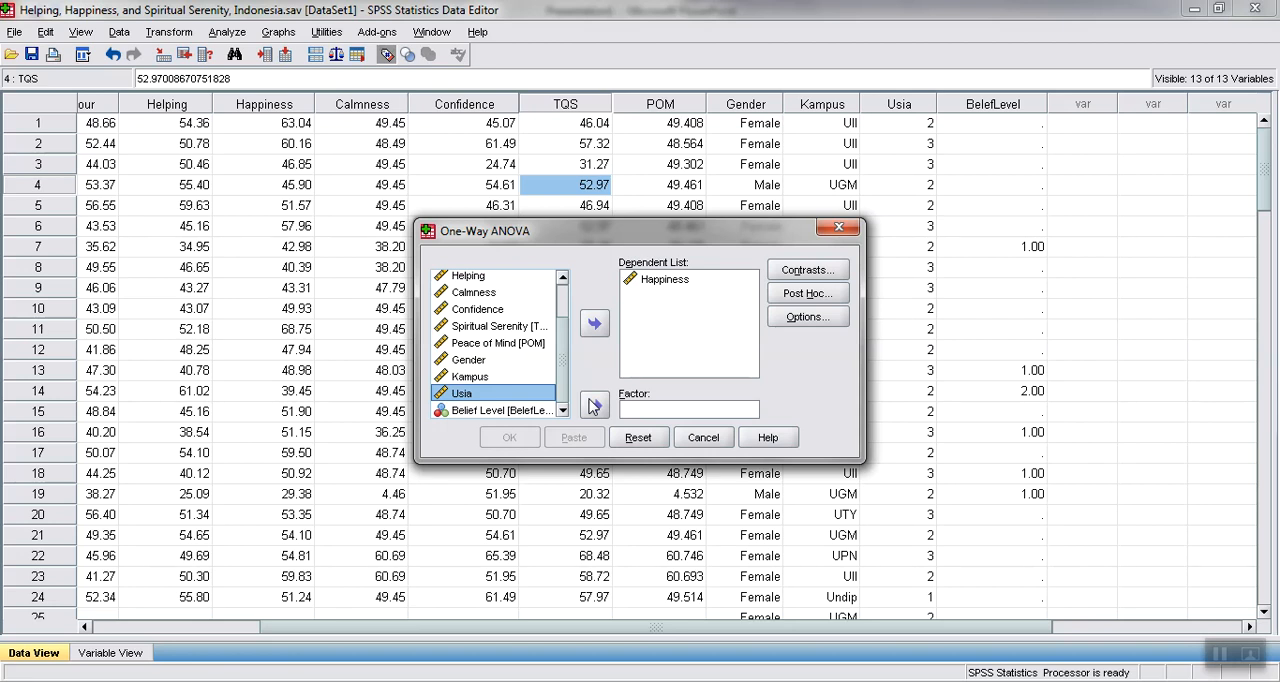
click(594, 404)
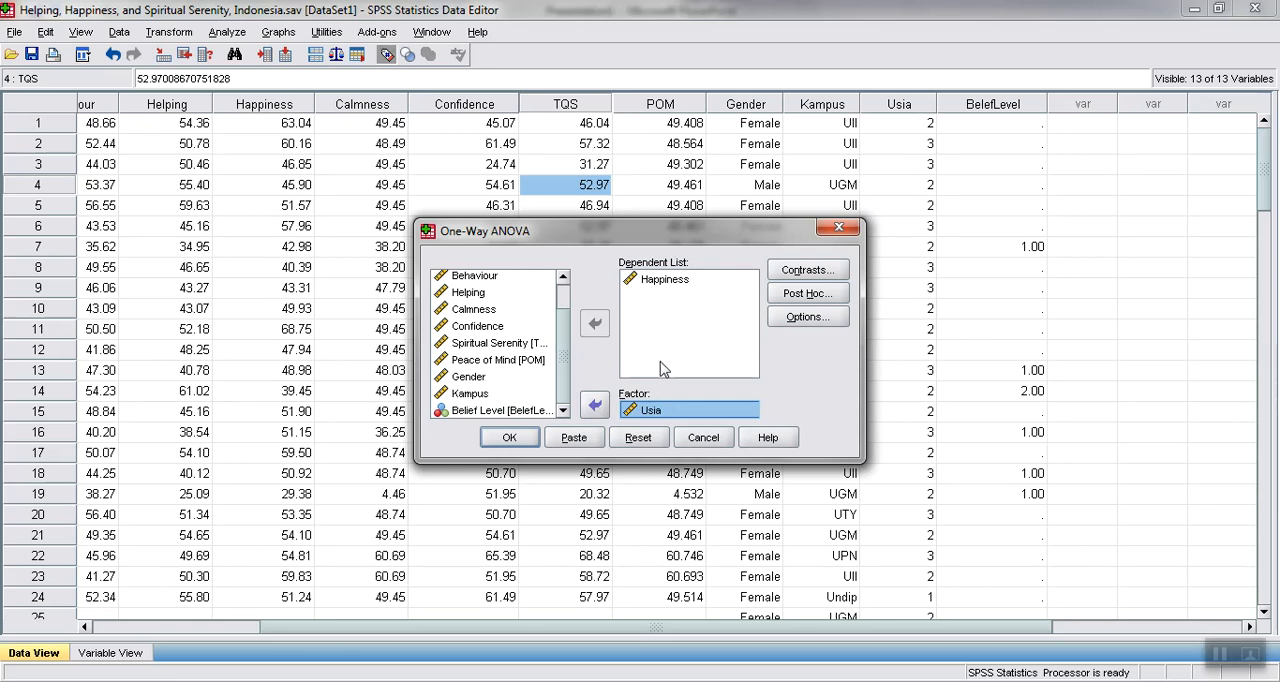
Keep the homogeneity of variance test in the ANOVA options and run the analysis
click(790, 330)
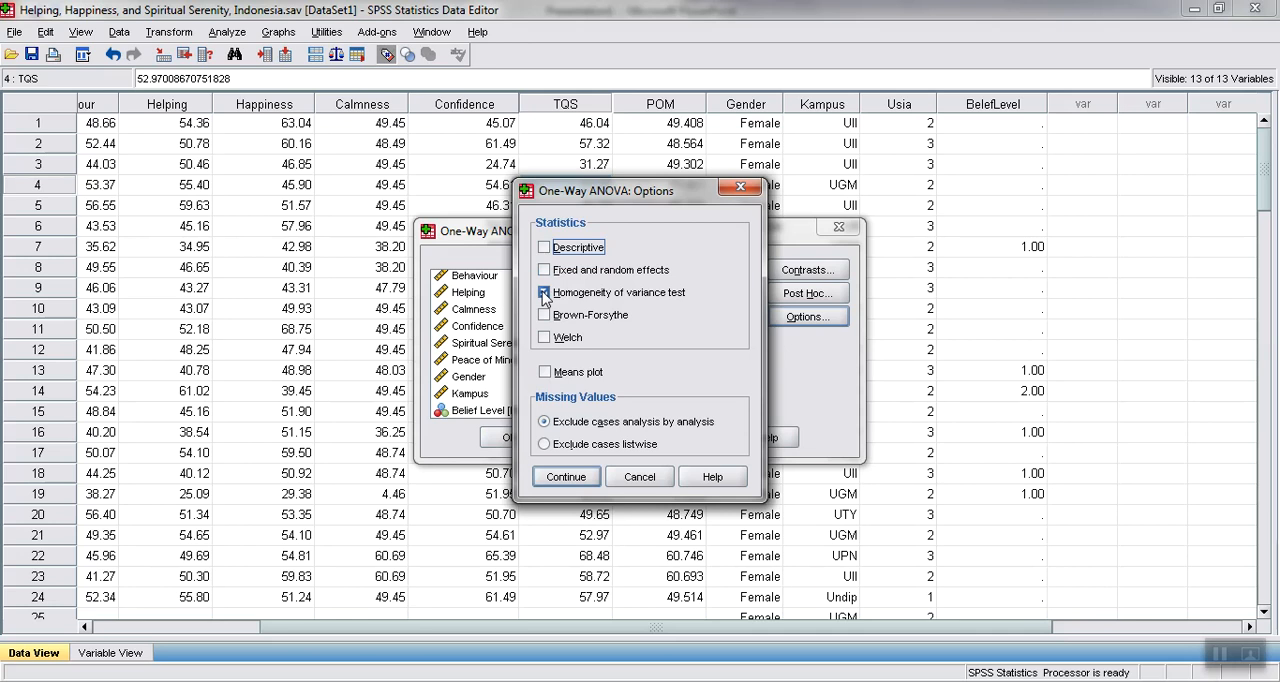
click(560, 477)
click(512, 440)
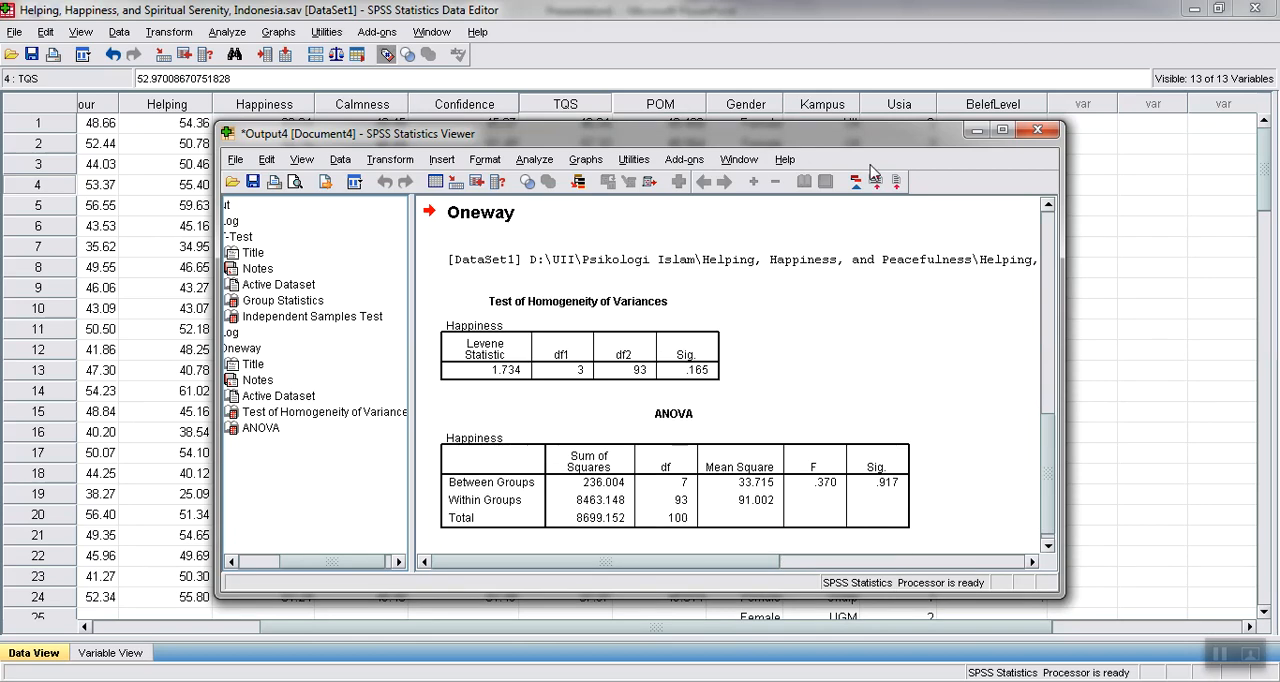
Maximize the output window and examine the homogeneity and ANOVA tables alongside the earlier t-test results
click(1002, 130)
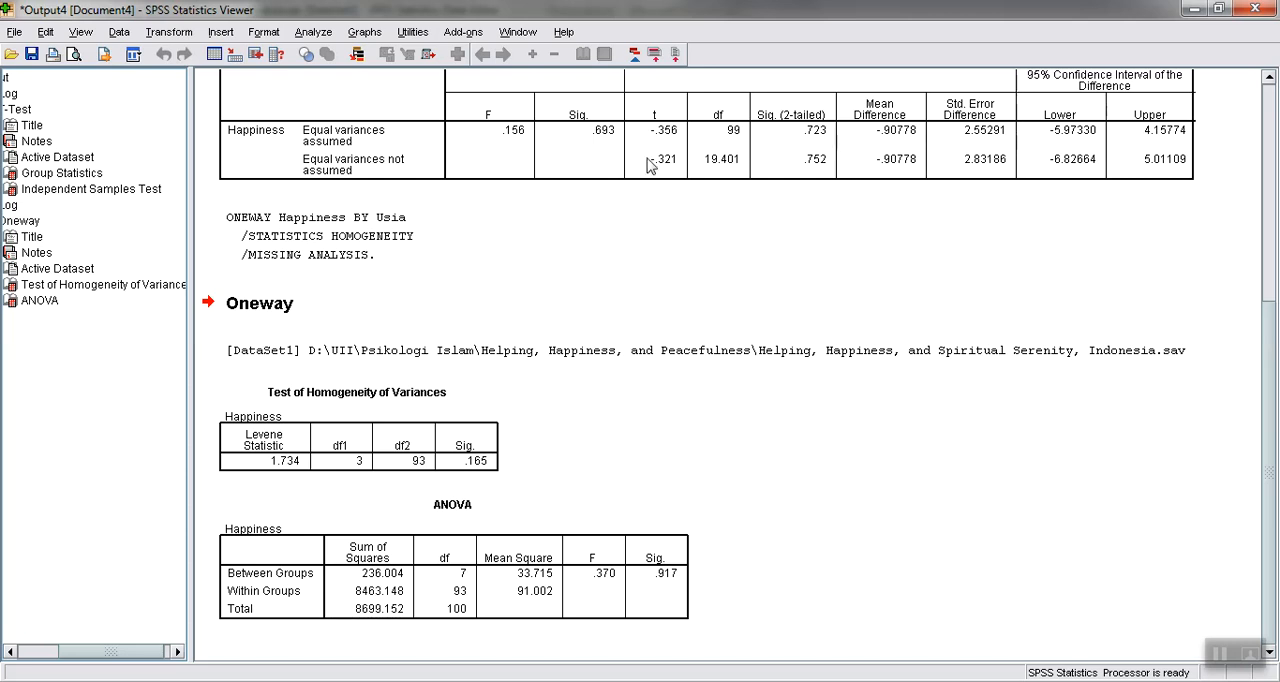
scroll(1273, 414, up, 3)
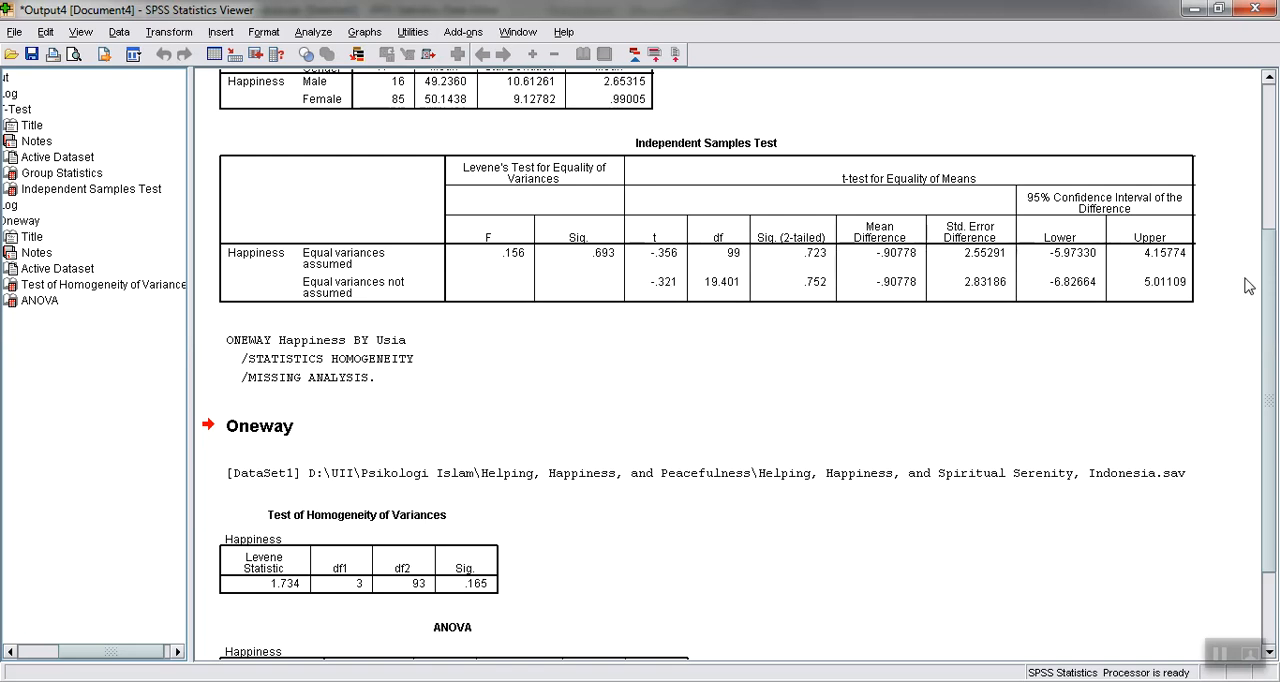
drag(1269, 293, 1277, 433)
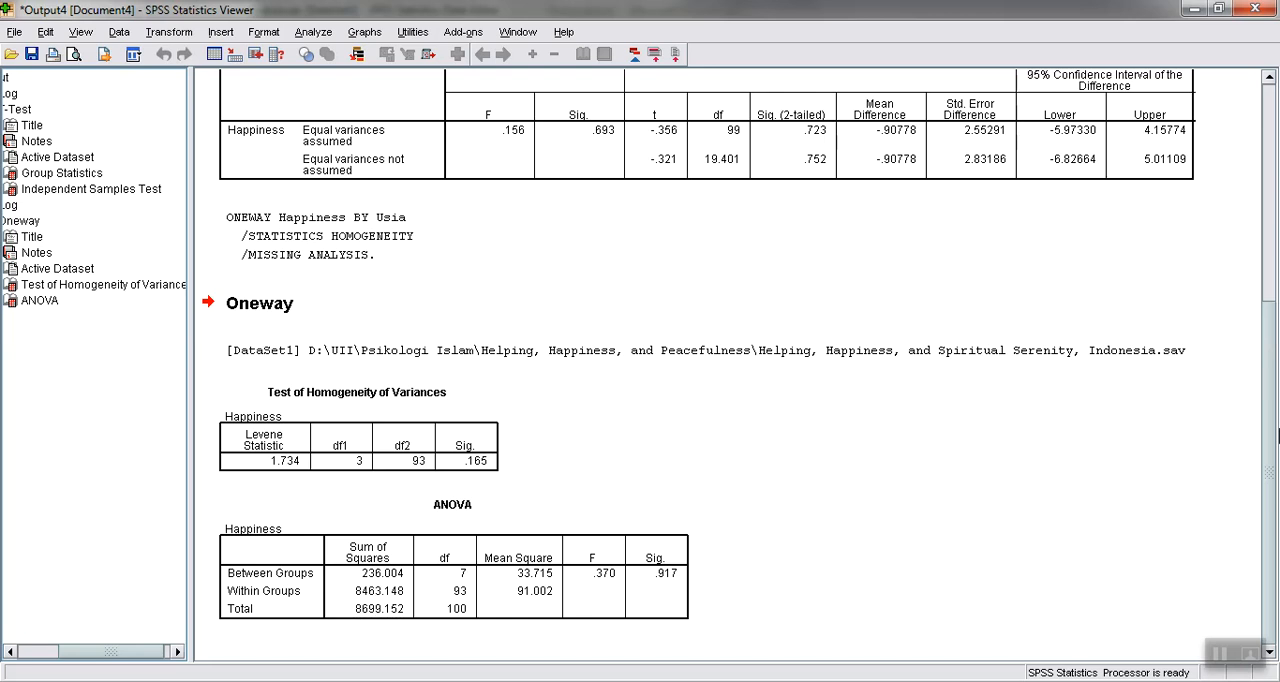
Reopen the One-Way ANOVA setup for Happiness by Usia, check its contrast settings and close them unchanged
click(313, 32)
mouse_move(364, 32)
mouse_move(313, 32)
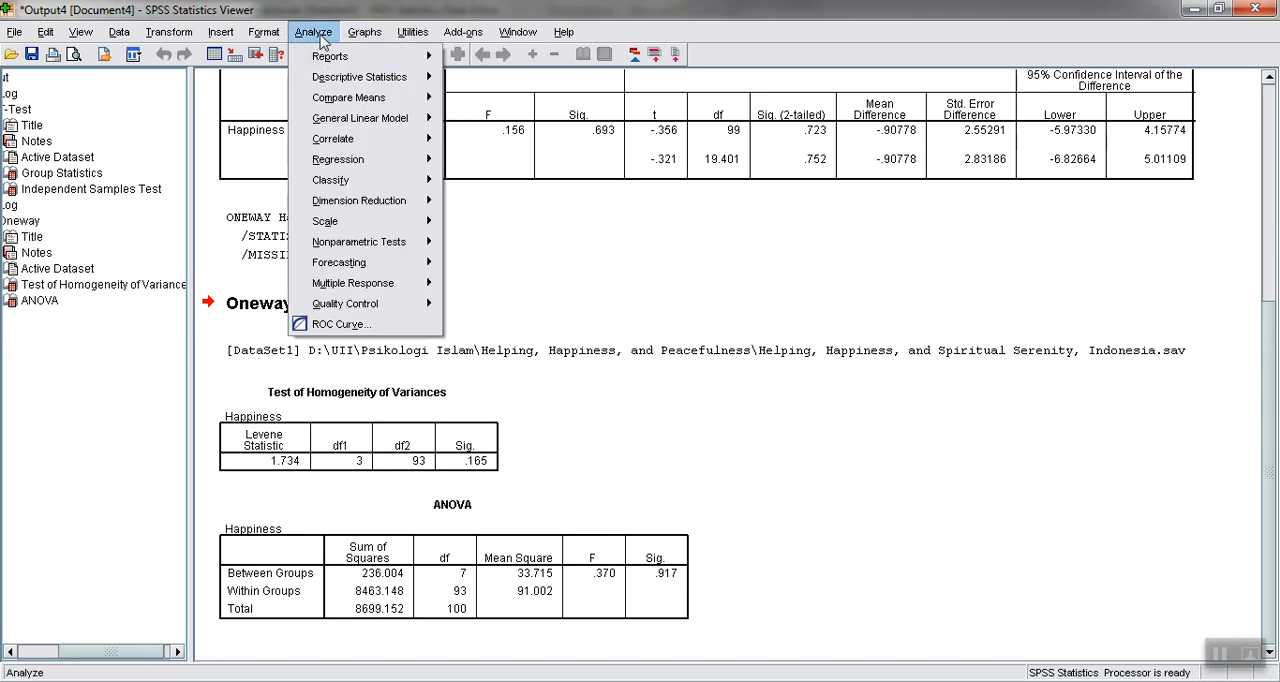
mouse_move(335, 100)
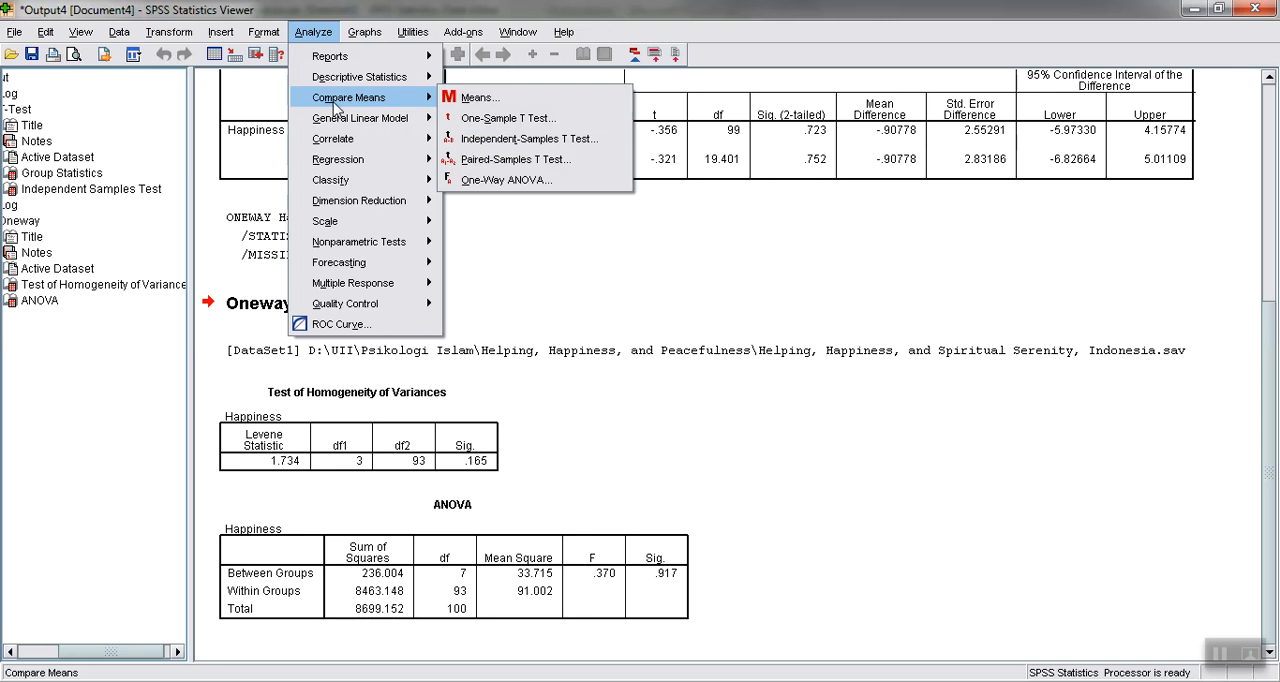
click(495, 182)
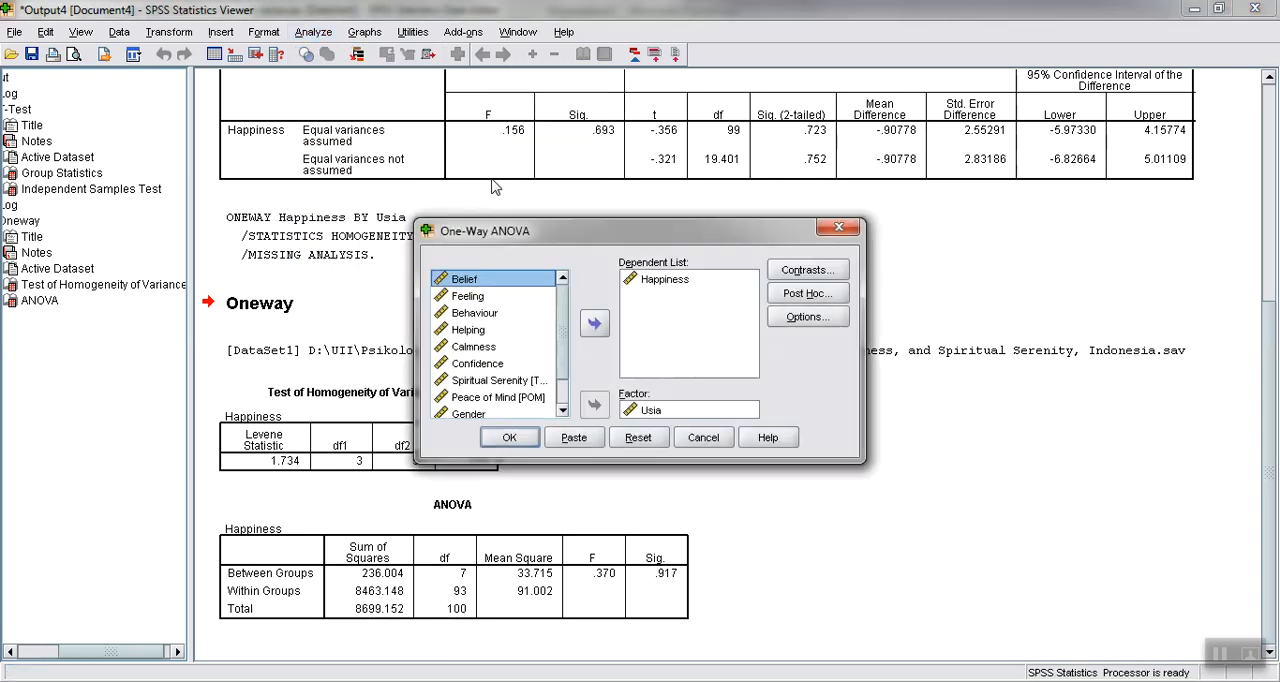
click(818, 277)
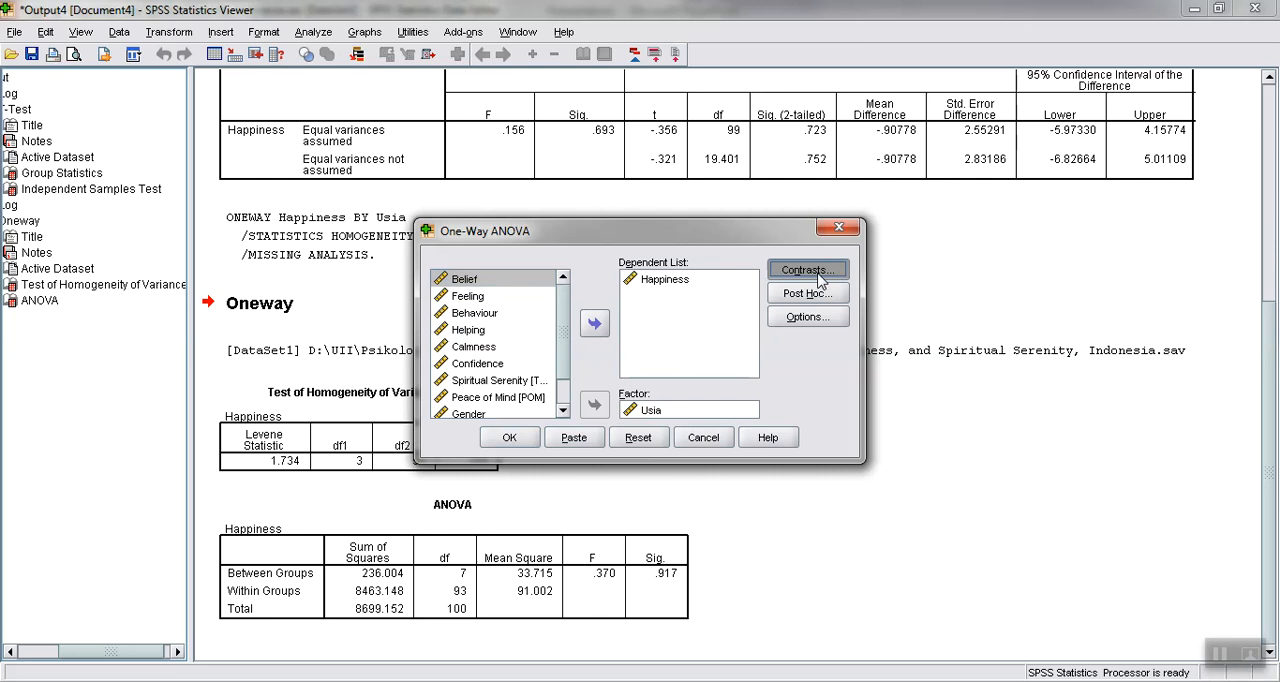
click(740, 201)
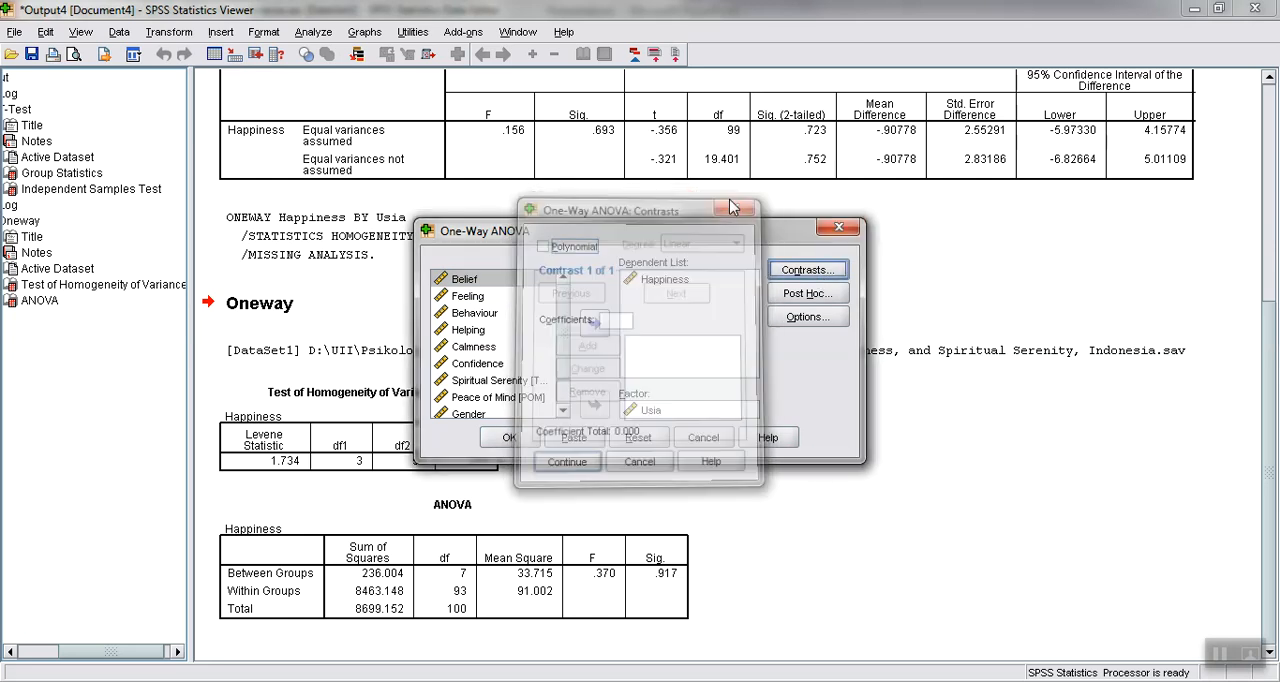
Add all four post hoc tests for unequal variances: Tamhane's T2, Dunnett's T3, Games-Howell and Dunnett's C, keeping the 0.05 significance level
click(792, 298)
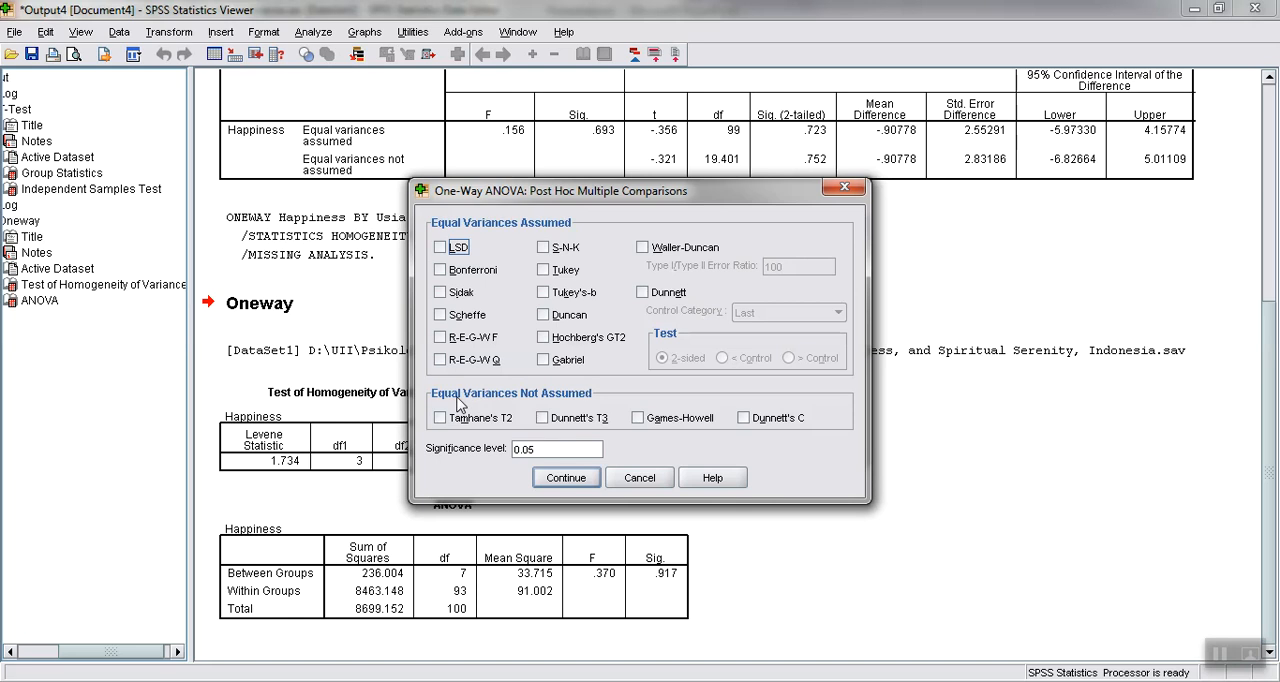
click(743, 418)
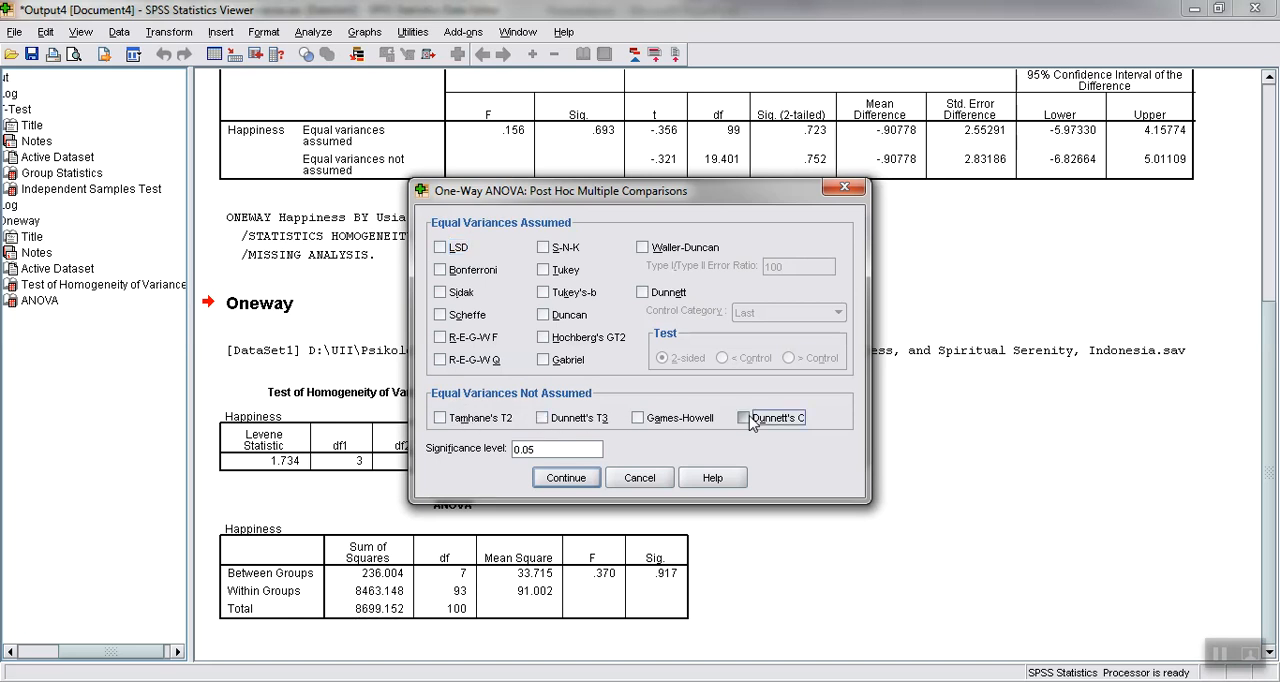
click(659, 419)
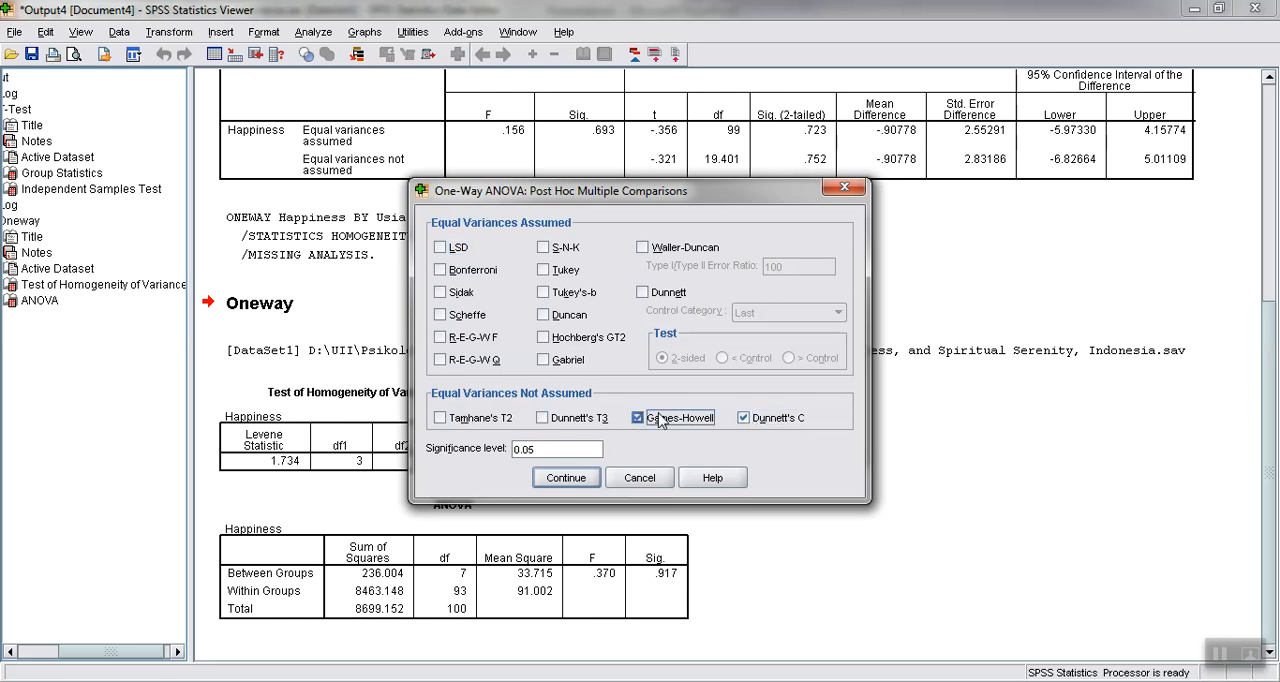
click(556, 420)
click(446, 420)
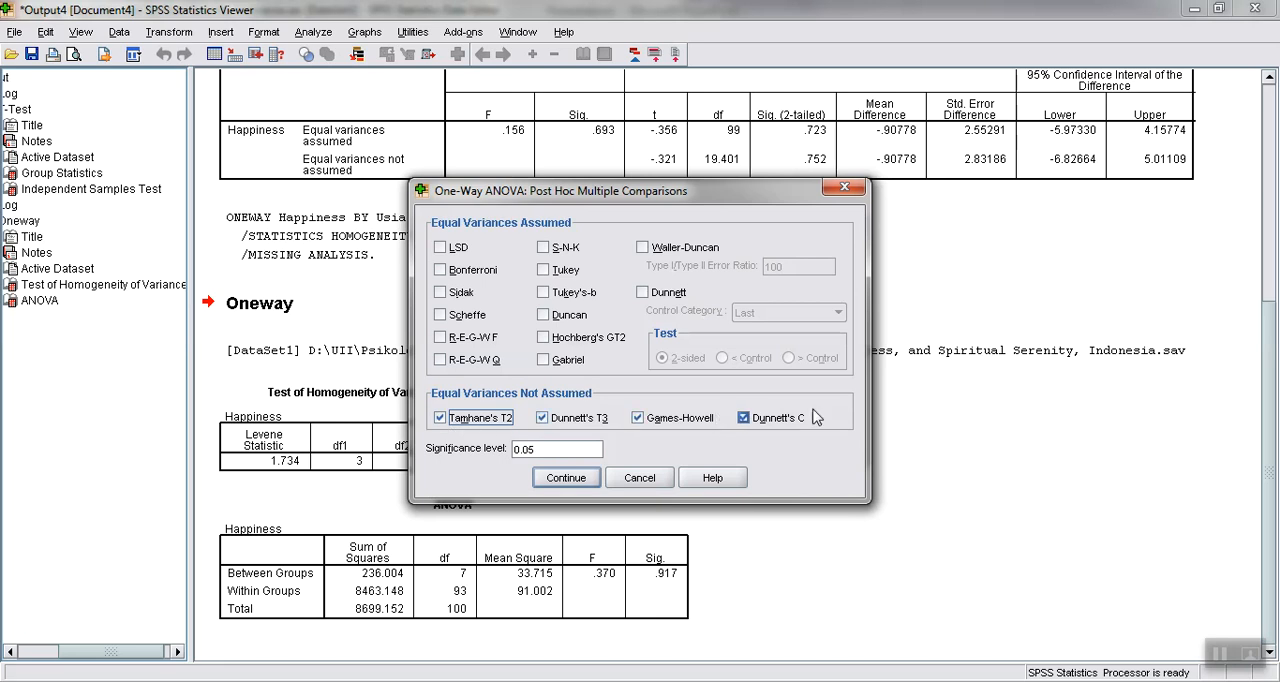
click(580, 478)
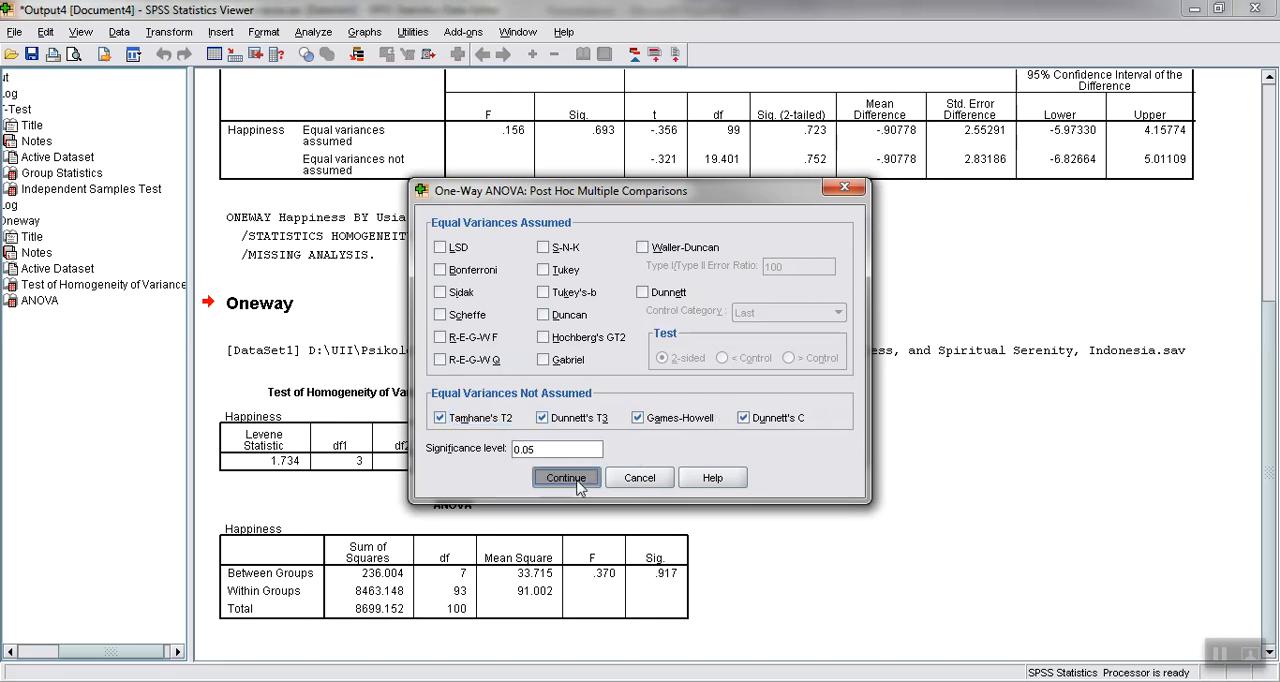
Run the One-Way ANOVA of Happiness by Usia with the post hoc tests and review its output against the earlier ANOVA tables
click(511, 438)
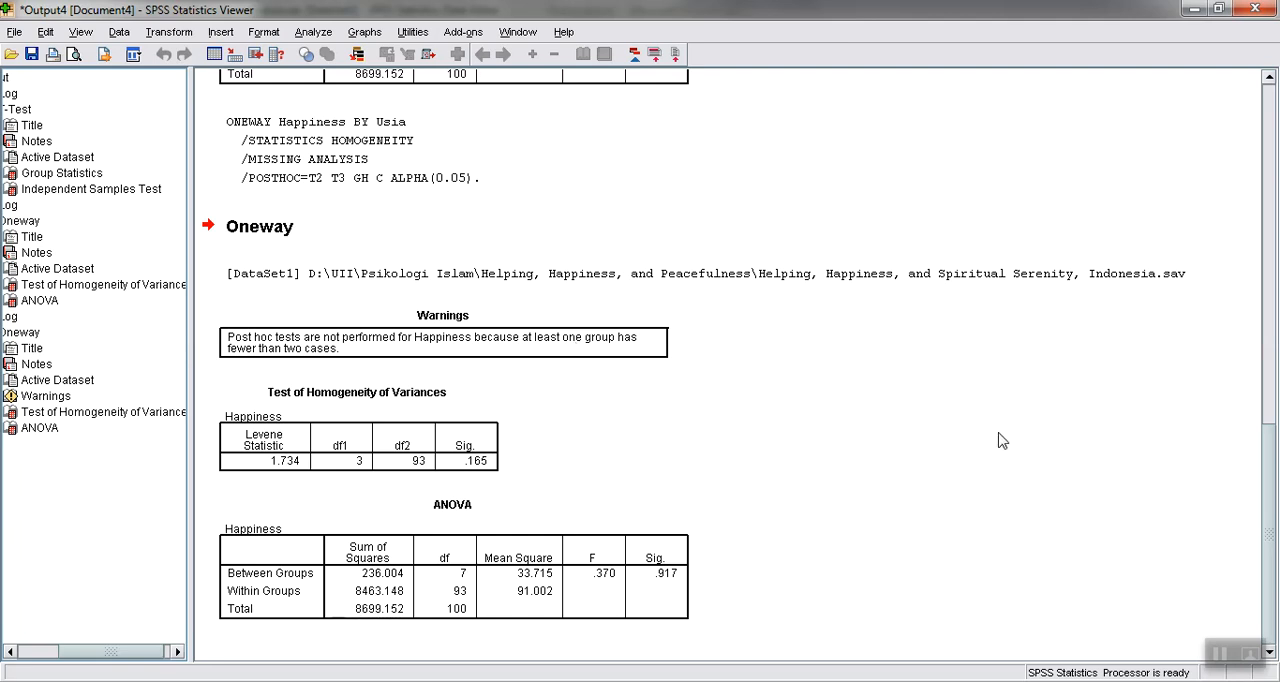
drag(1272, 463, 1268, 307)
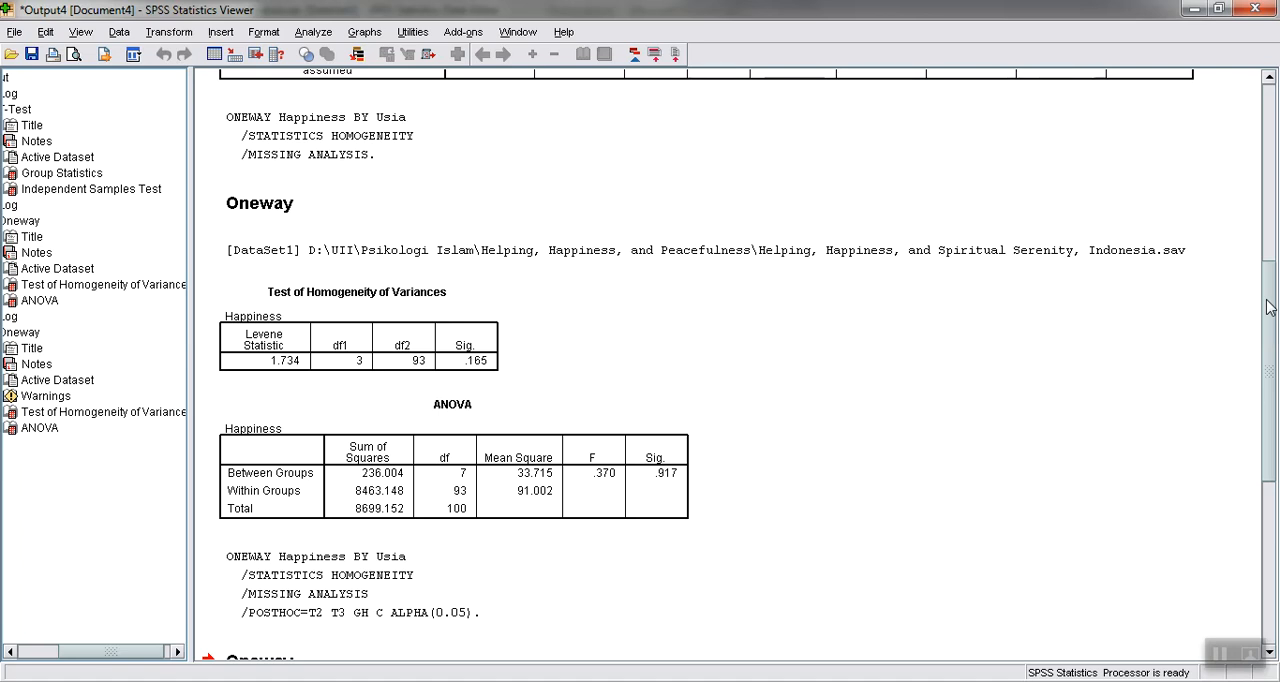
drag(1268, 308, 1268, 294)
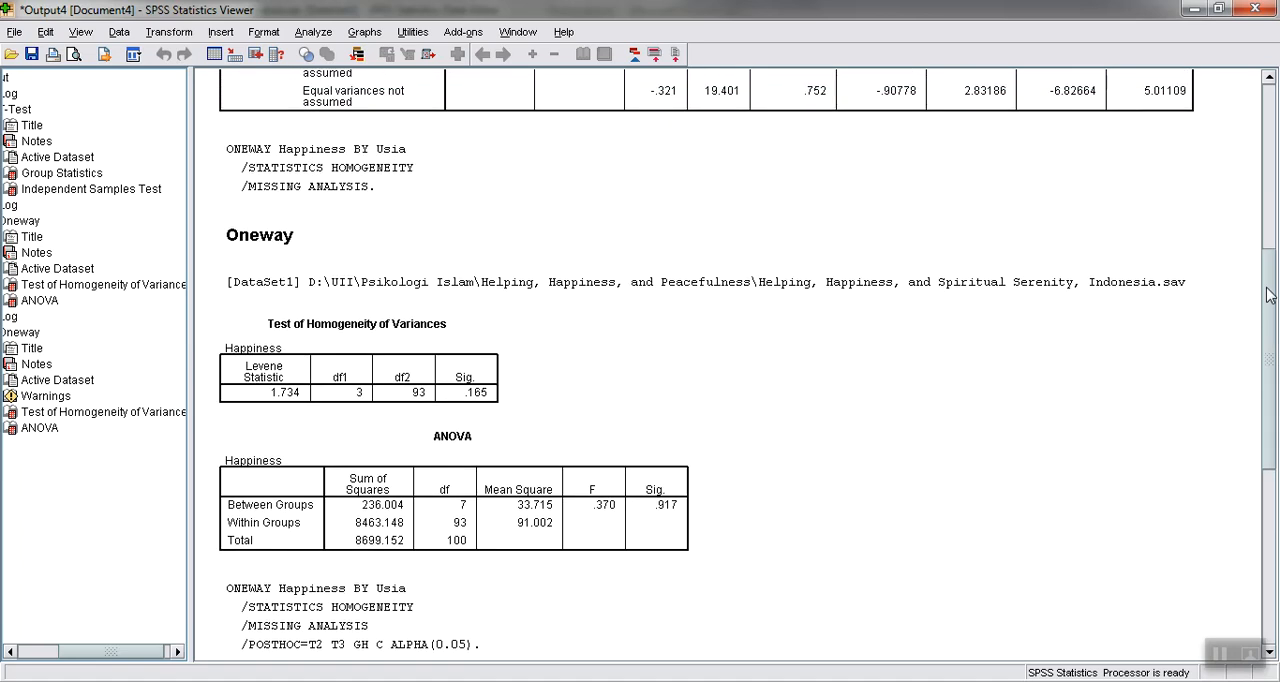